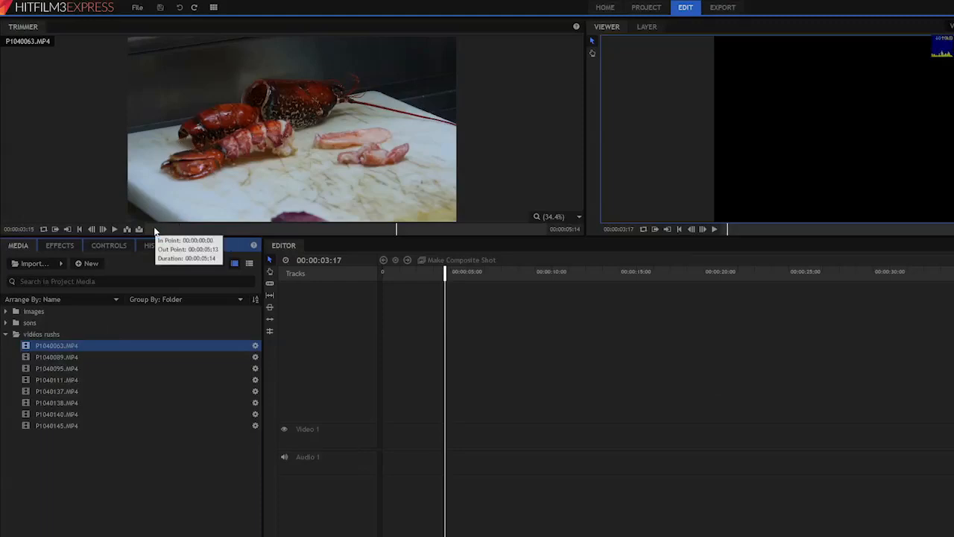
Trim P1040063.MP4 from 00:00:01:11 to 00:00:04:02 and place it at the timeline start, keeping the existing sequence settings.
left_click_drag(158, 232, 239, 235)
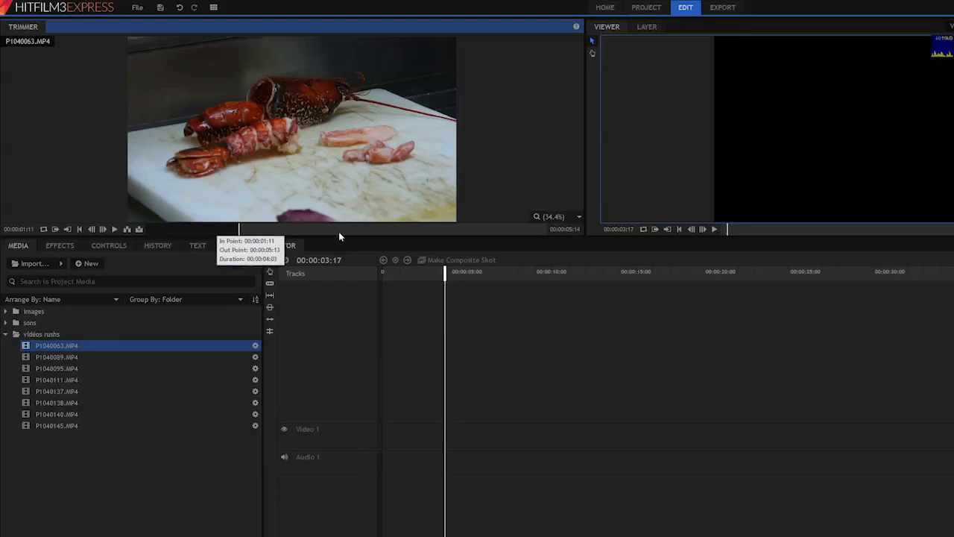
left_click_drag(415, 233, 452, 236)
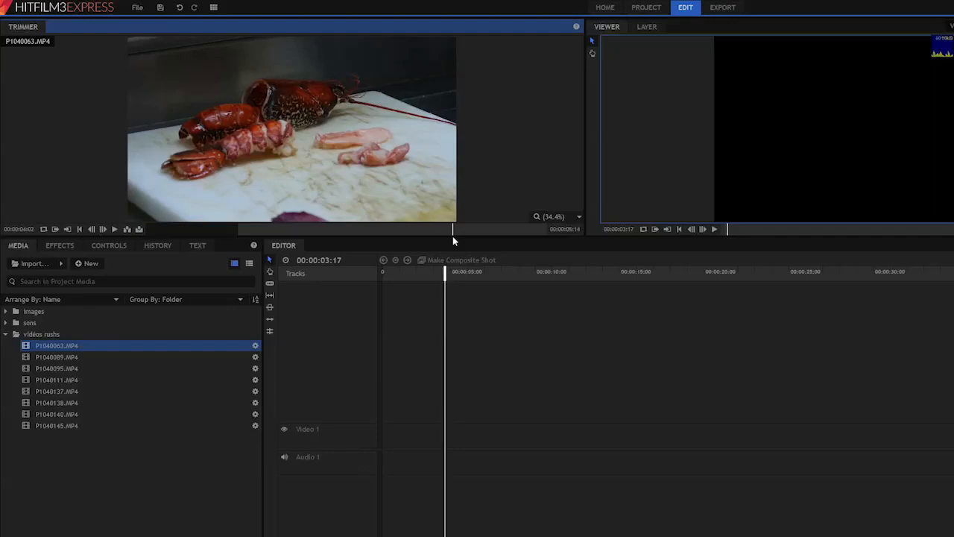
left_click(68, 230)
left_click_drag(369, 279, 384, 439)
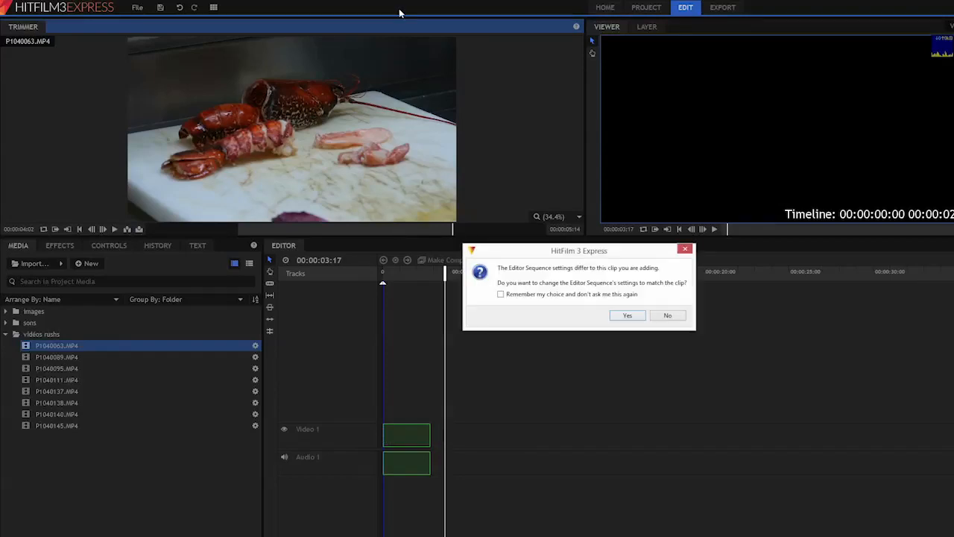
left_click(667, 316)
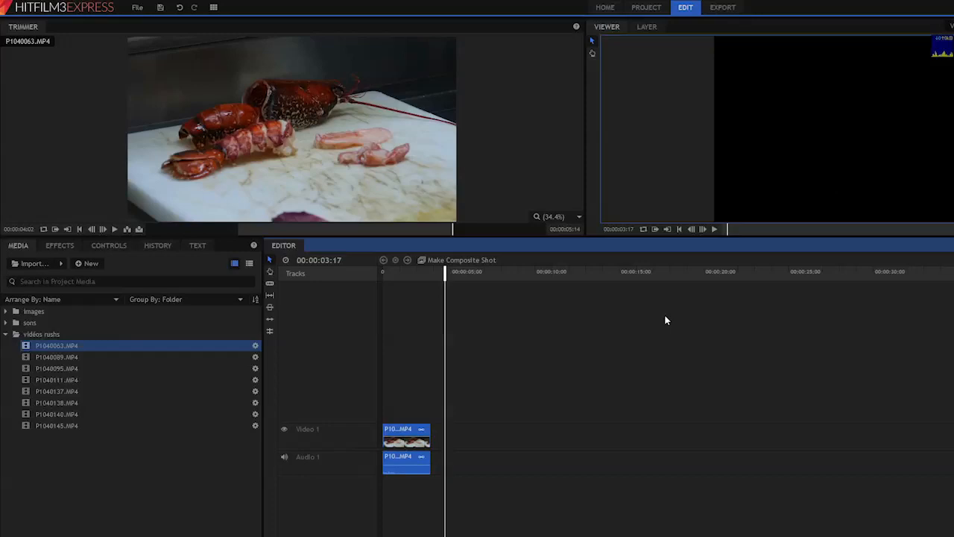
Scale the P1040063.MP4 clip on the timeline to 67% so the whole picture fits the frame.
double_click(576, 8)
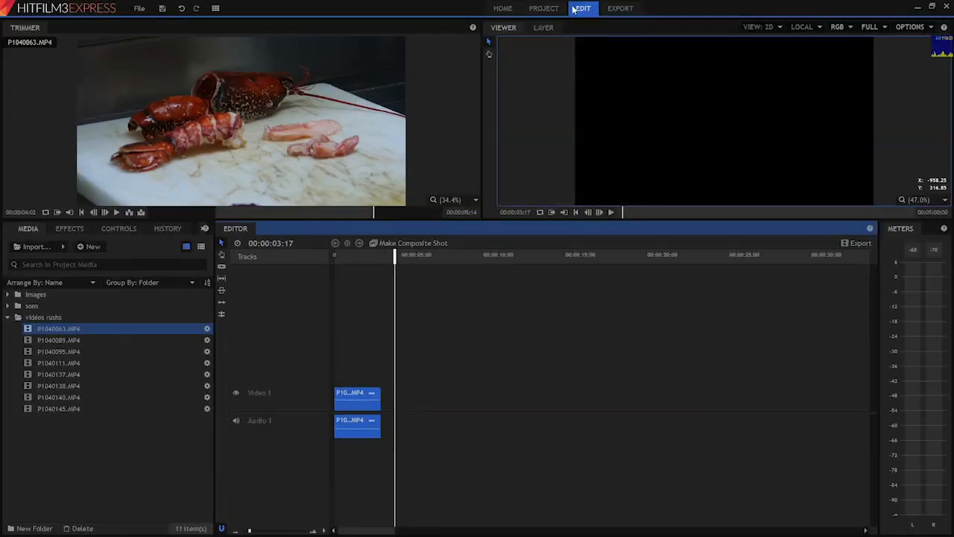
left_click(358, 258)
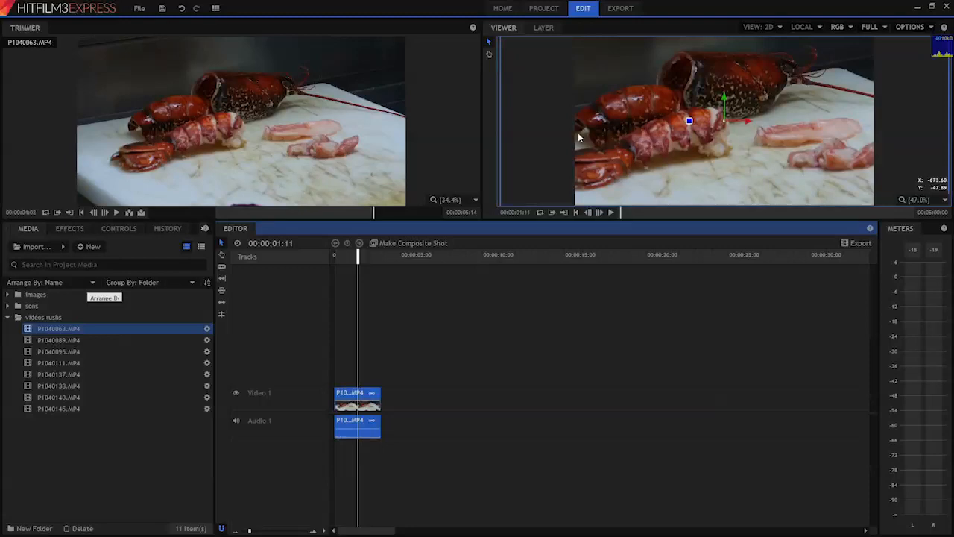
left_click(113, 229)
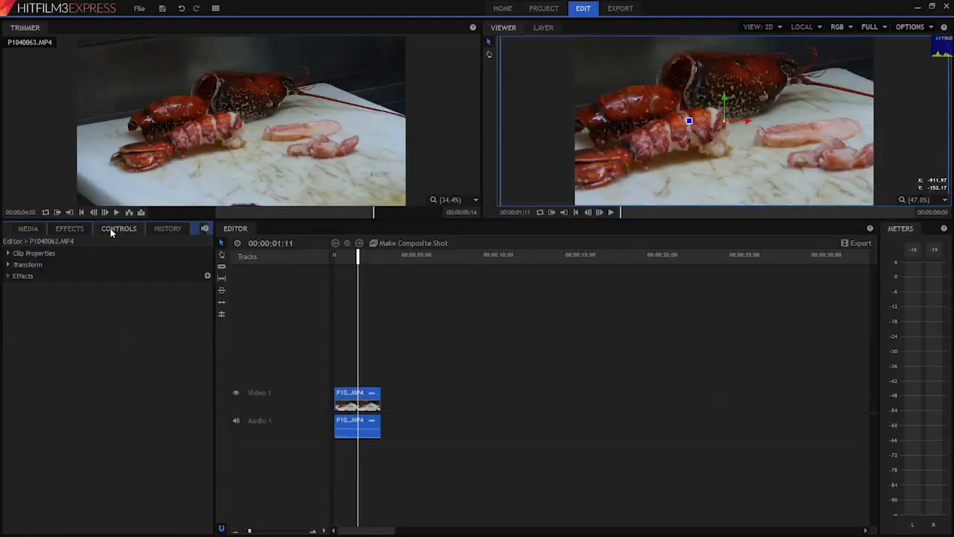
left_click(9, 265)
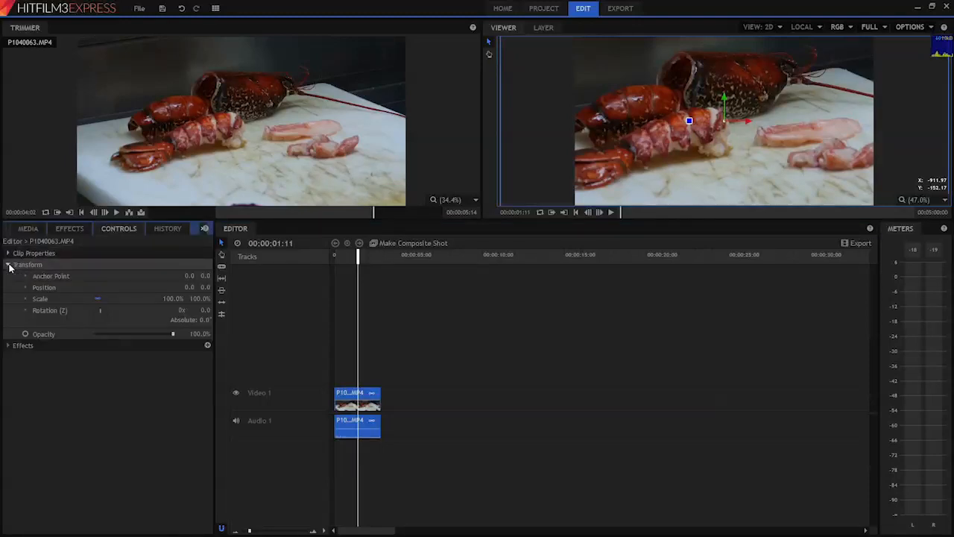
left_click(174, 299)
type("67")
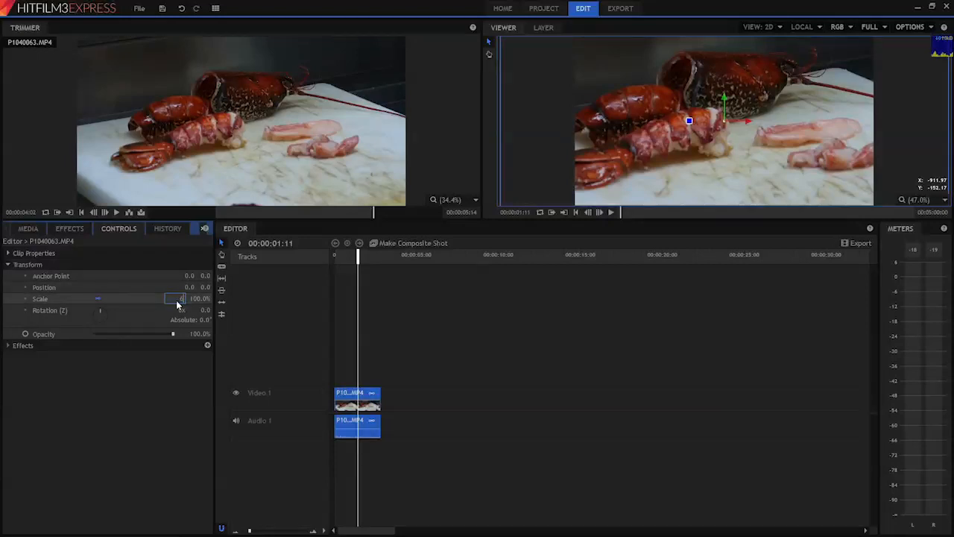
key("Return")
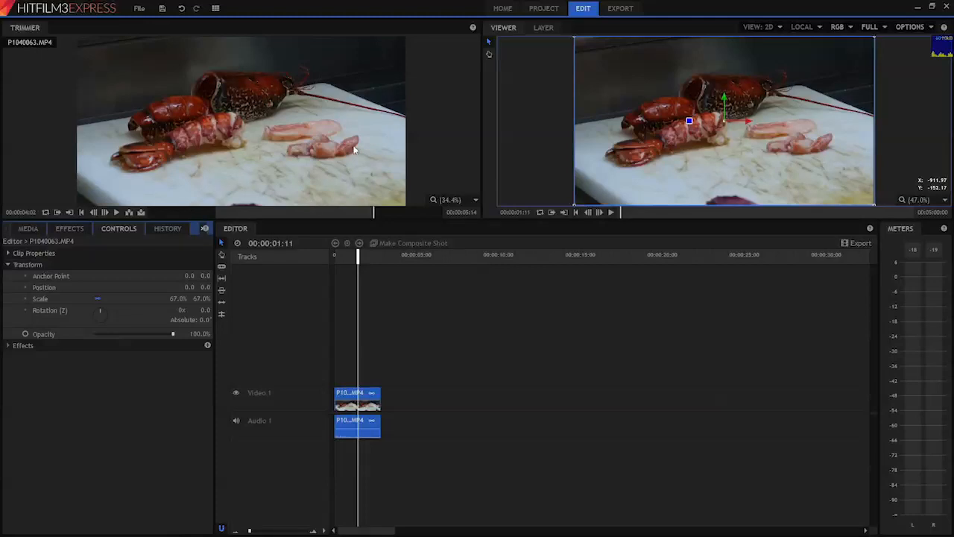
Trim P1040089.MP4 from 00:00:01:41 to 00:00:05:15 and append it directly after the first clip on the timeline.
left_click(28, 230)
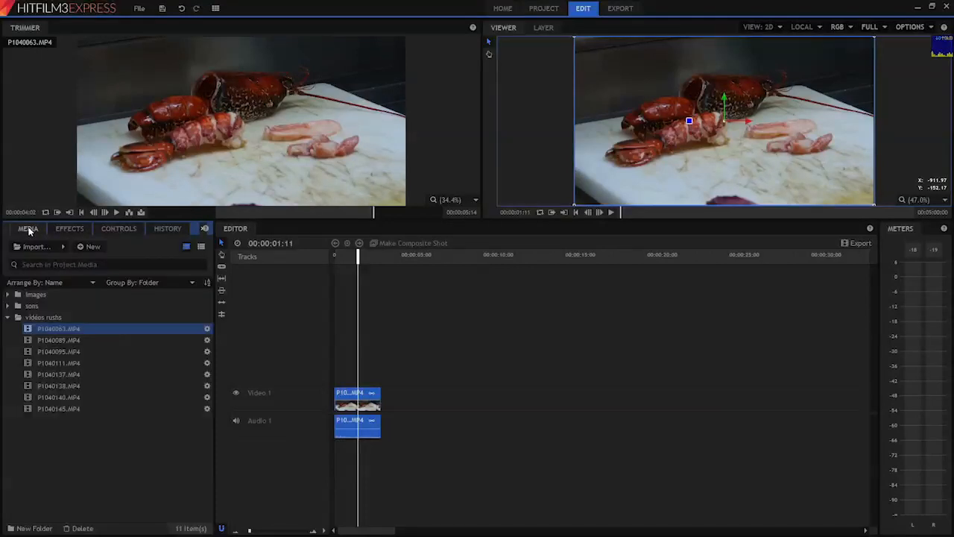
left_click(54, 342)
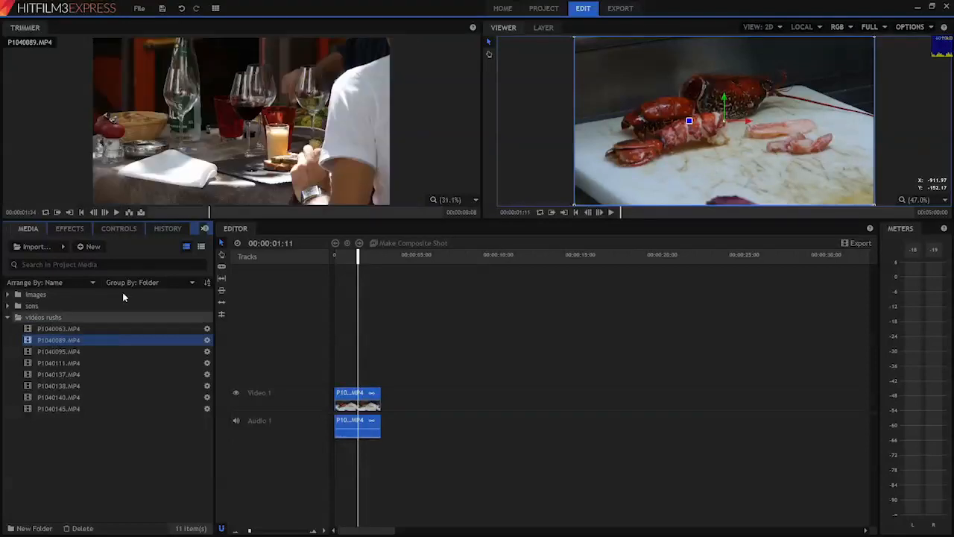
mouse_move(209, 216)
left_mouse_down()
mouse_move(230, 213)
mouse_move(215, 215)
left_mouse_up()
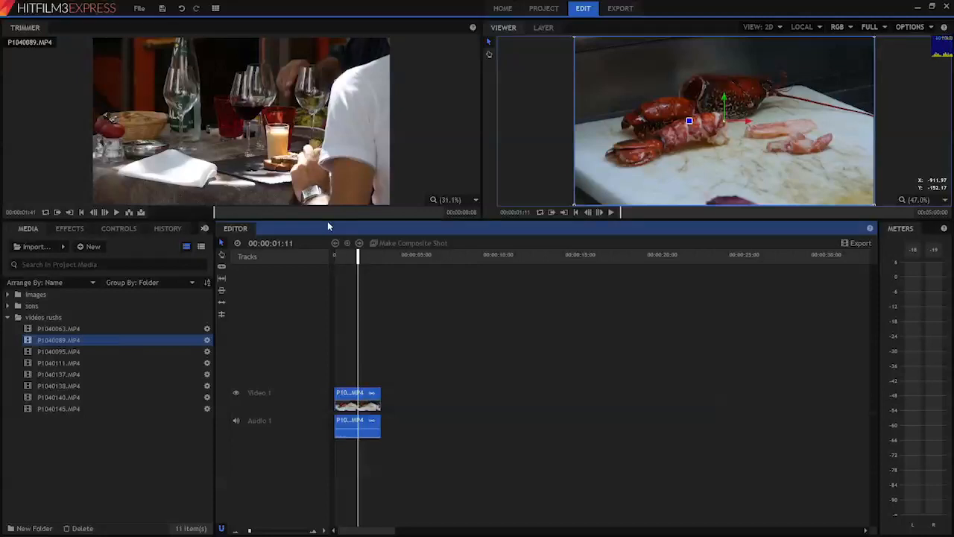
mouse_move(332, 214)
left_mouse_down()
mouse_move(353, 216)
mouse_move(326, 213)
mouse_move(340, 213)
left_mouse_up()
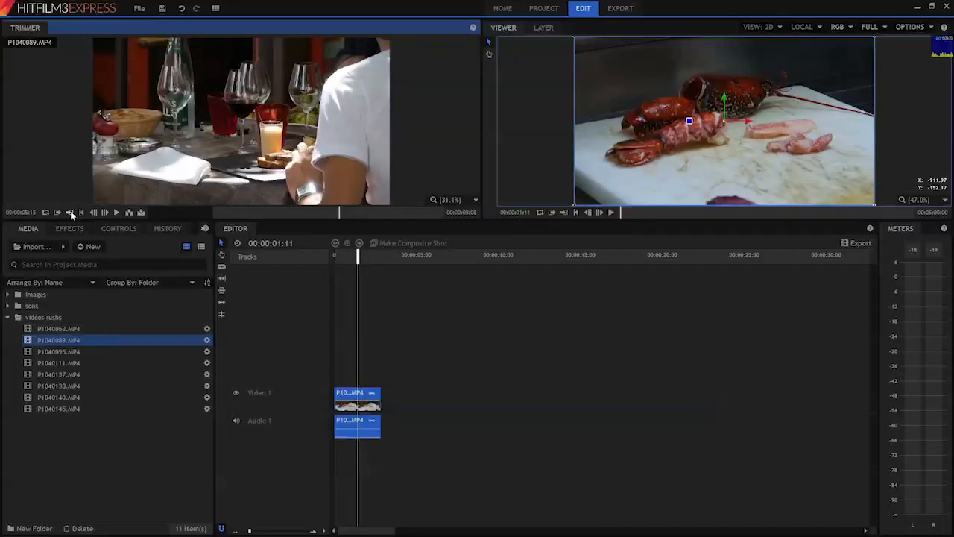
left_click_drag(256, 159, 384, 403)
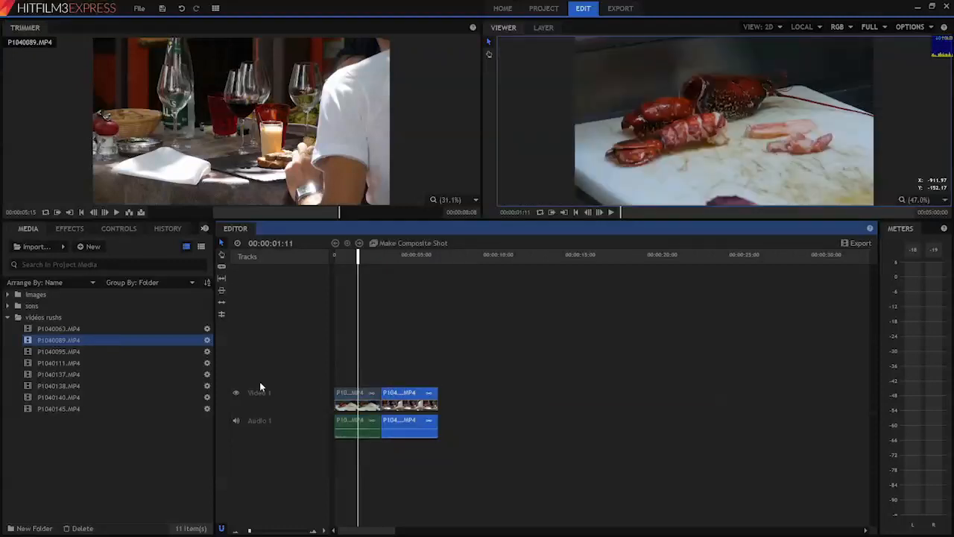
Trim the beginning of P1040095.MP4, end it at 00:00:11:06, and append it after the second clip on the timeline.
left_click(73, 350)
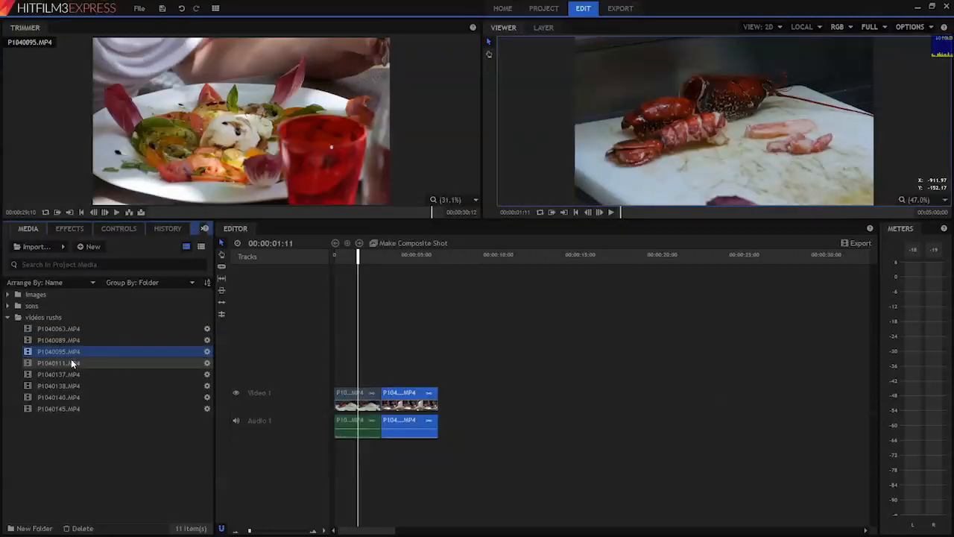
left_click(155, 212)
left_click_drag(152, 210, 256, 217)
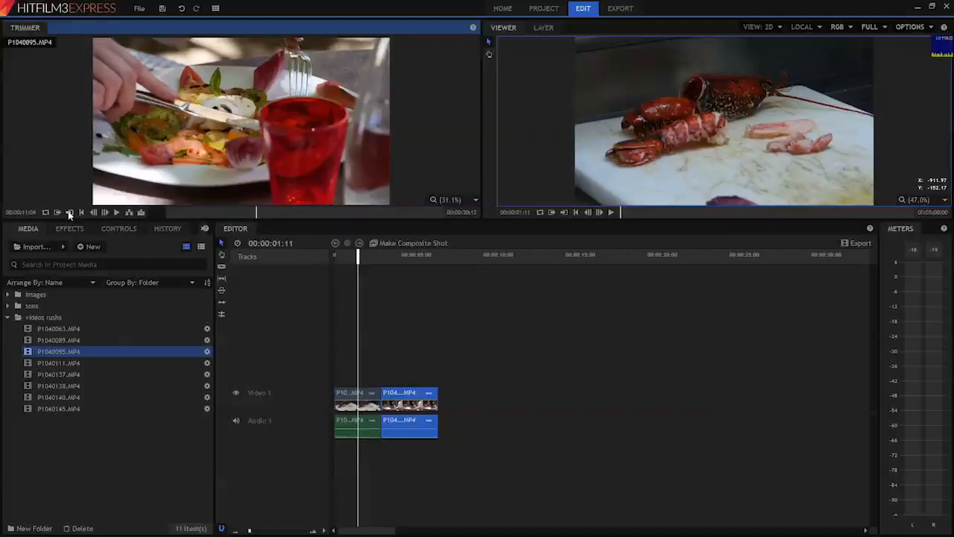
left_click_drag(70, 213, 441, 401)
Trim the beginning of P1040137.MP4 and set its out point to 00:00:02:40.
left_click(71, 363)
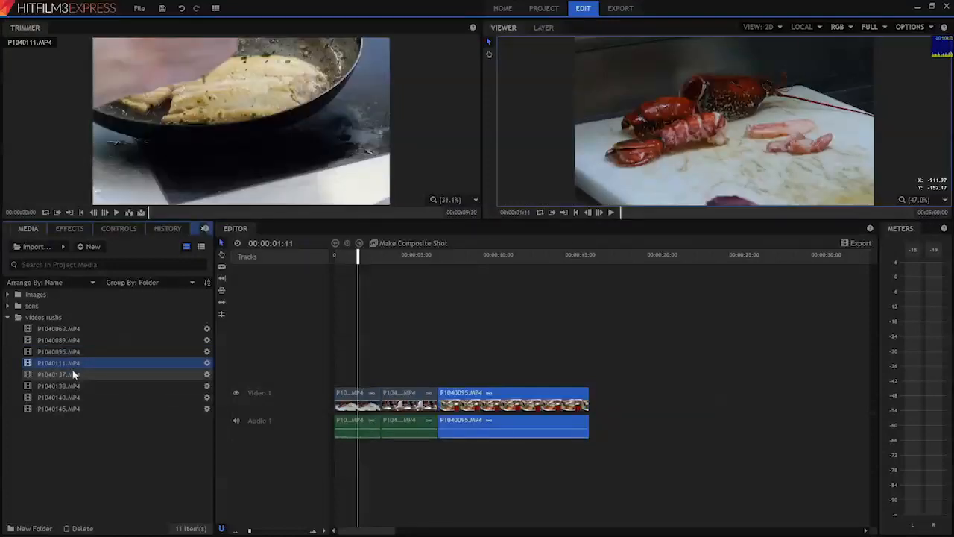
left_click(74, 374)
left_click_drag(277, 214, 173, 214)
left_click(60, 213)
left_click(342, 212)
left_click_drag(343, 211, 395, 223)
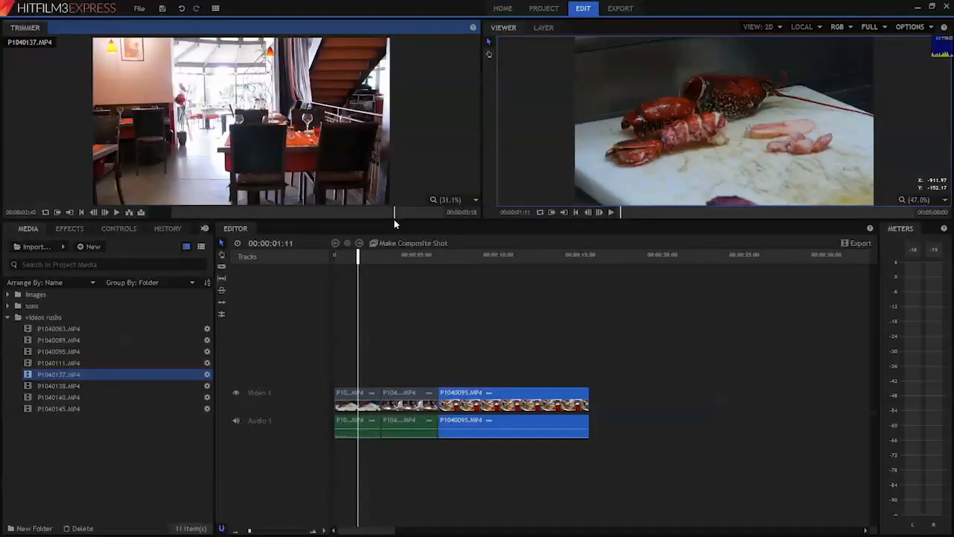
left_click(70, 212)
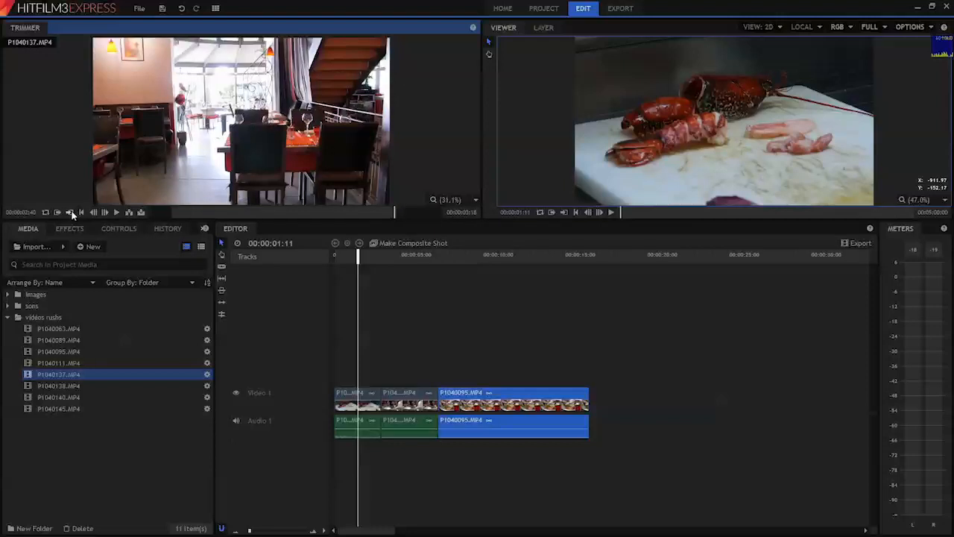
Play the timeline from the first clip and mute the Audio 1 track.
left_click(360, 252)
key("space")
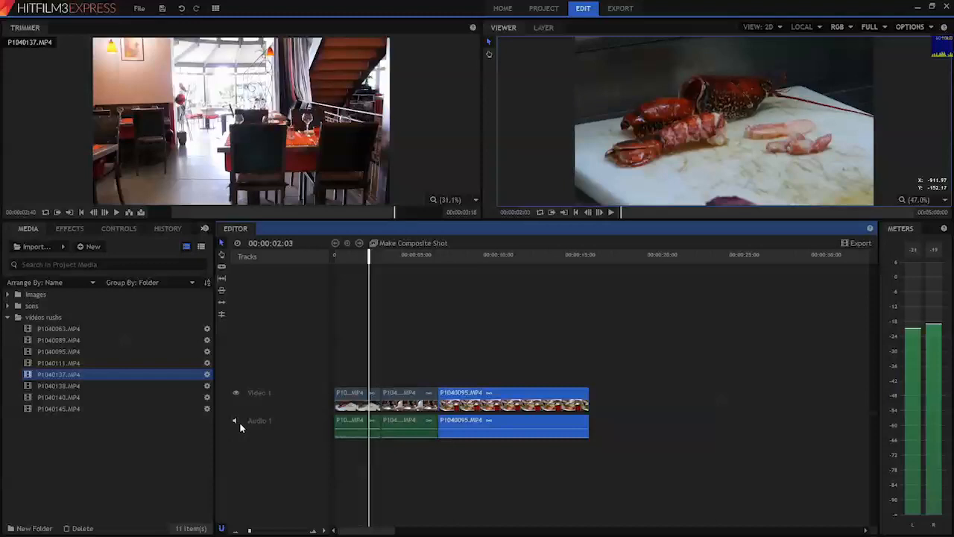
Insert the trimmed P1040137.MP4 at 00:00:02:21, exactly on the cut between the first two clips.
left_click_drag(371, 261, 382, 279)
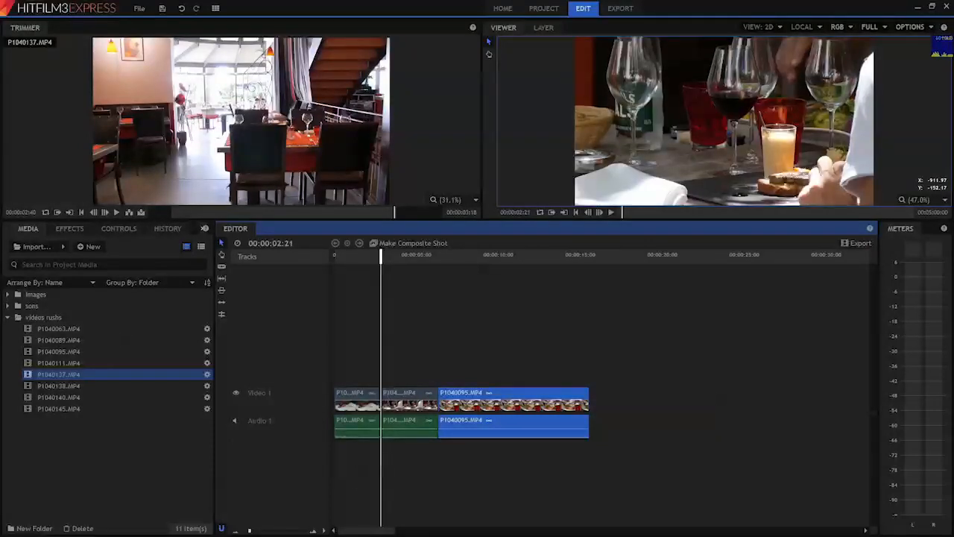
left_click(313, 531)
left_click(313, 531)
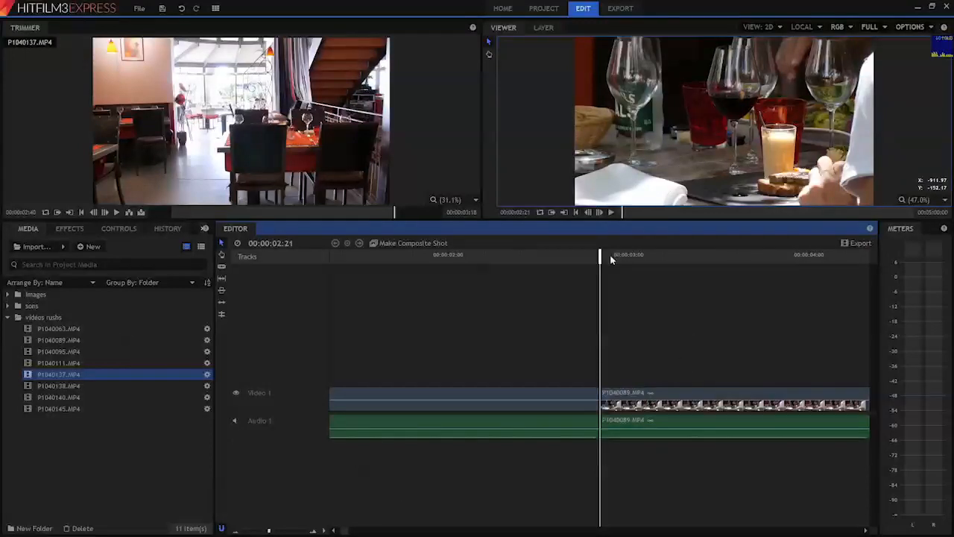
mouse_move(600, 260)
left_mouse_down()
mouse_move(592, 261)
mouse_move(602, 260)
left_mouse_up()
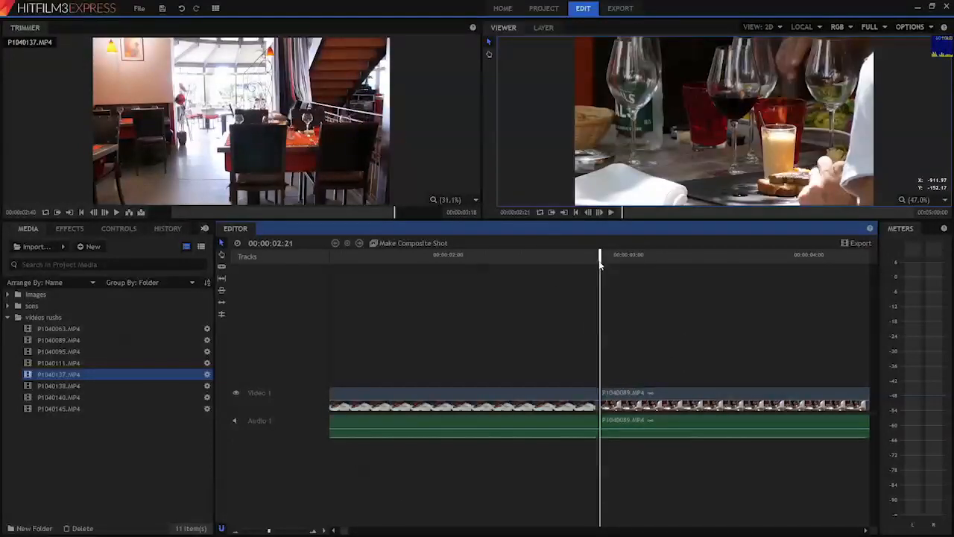
left_click(129, 213)
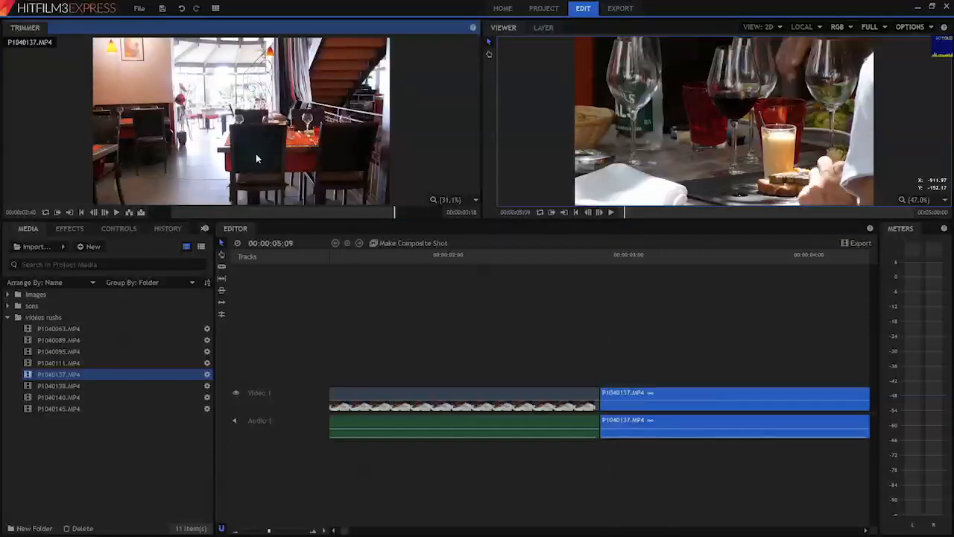
Play the edited sequence from 00:00:00:18 to review the clip order and the length of the last clip.
left_click_drag(267, 530, 249, 530)
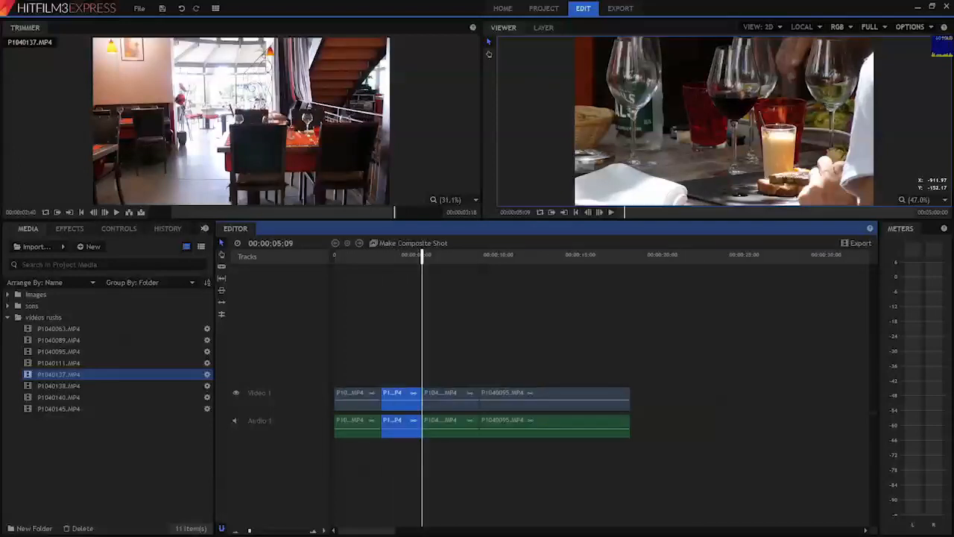
left_click(345, 255)
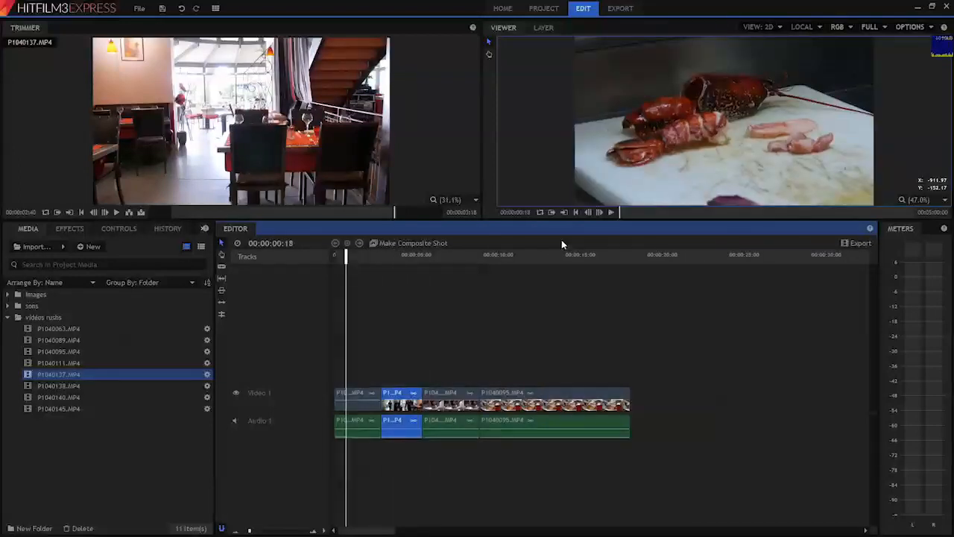
left_click(609, 213)
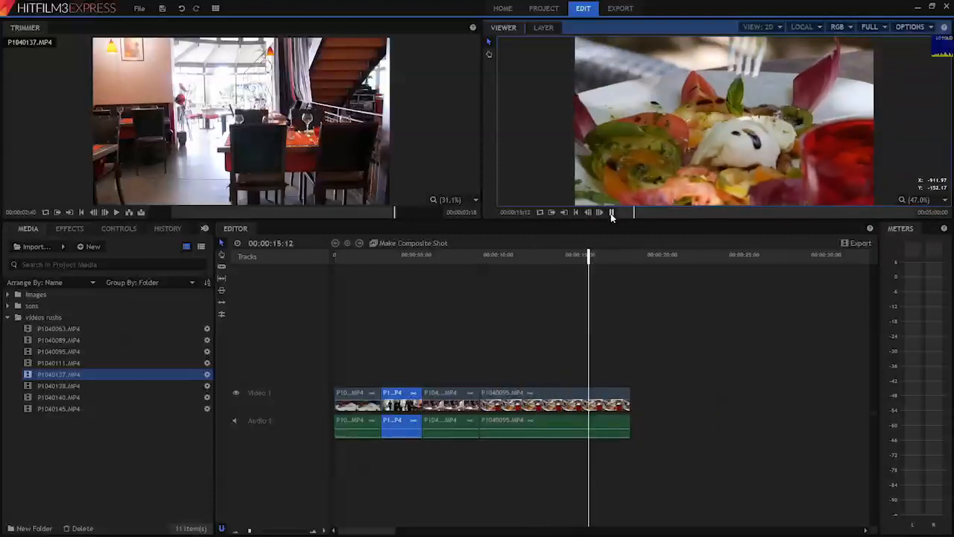
left_click(611, 212)
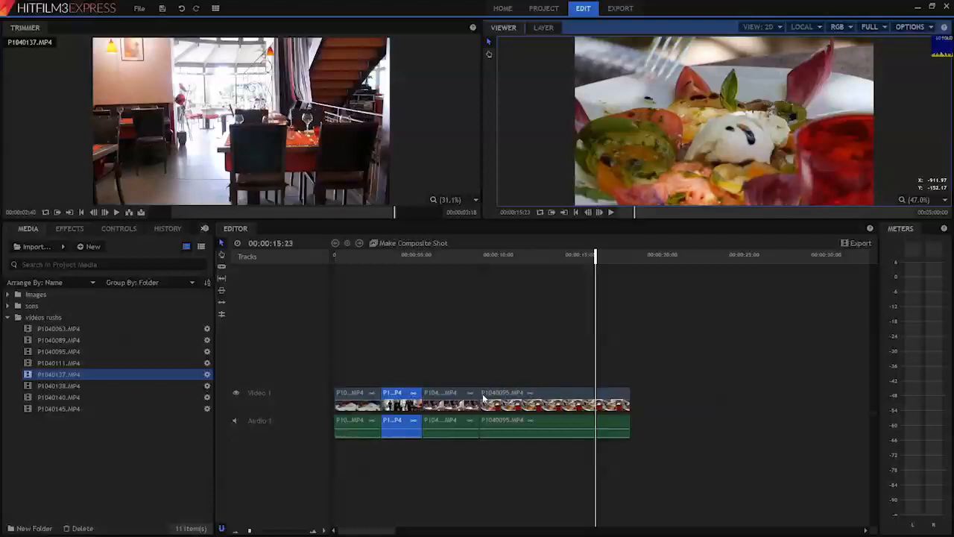
Cut about 5 seconds off the start of the P1040095.MP4 clip on the timeline and ripple delete the gap before it.
left_click_drag(483, 399, 488, 403)
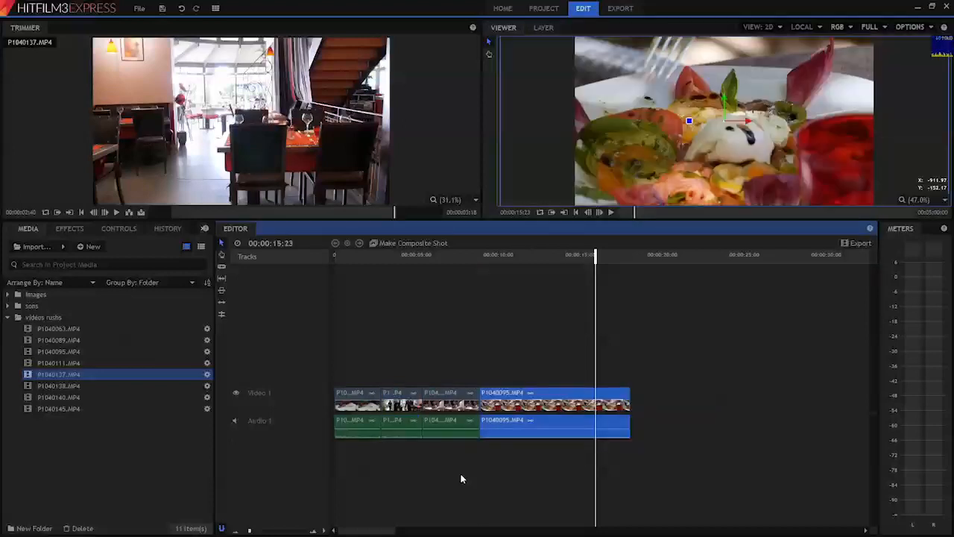
left_click(314, 532)
left_click_drag(373, 532, 362, 529)
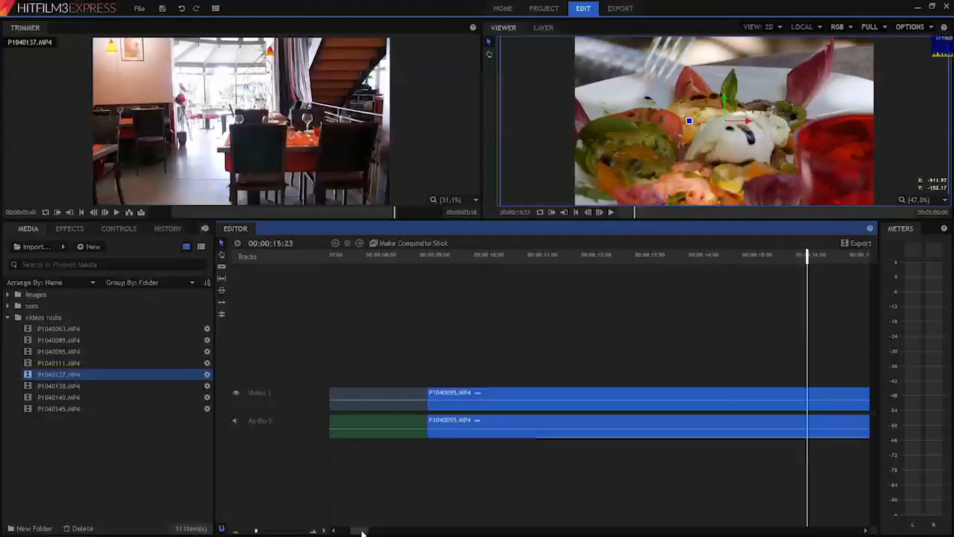
left_click(451, 270)
left_click_drag(456, 261, 456, 262)
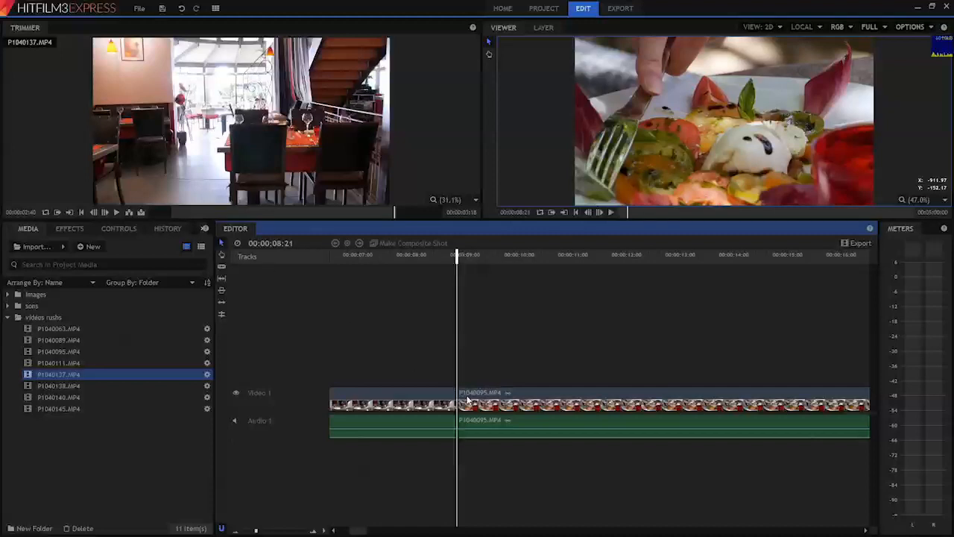
left_click_drag(462, 398, 731, 418)
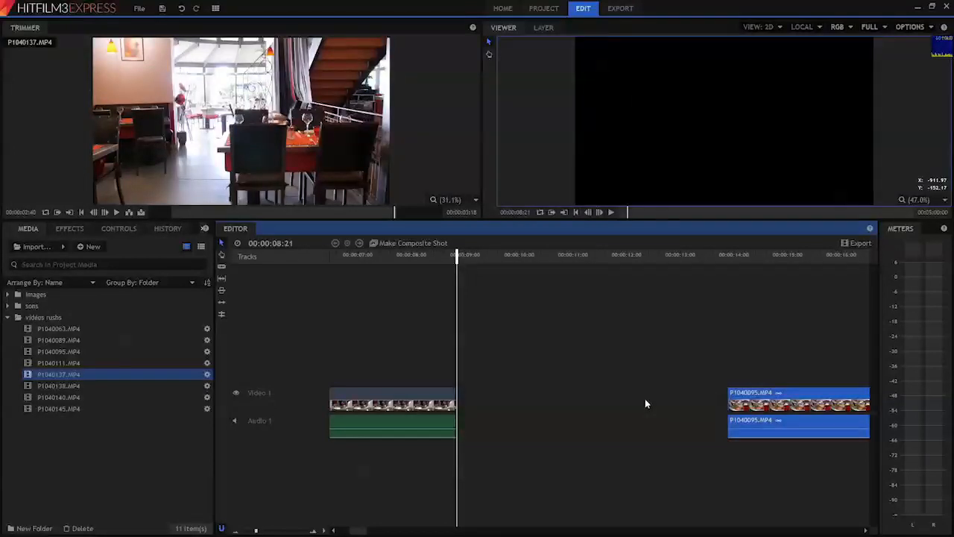
right_click(645, 404)
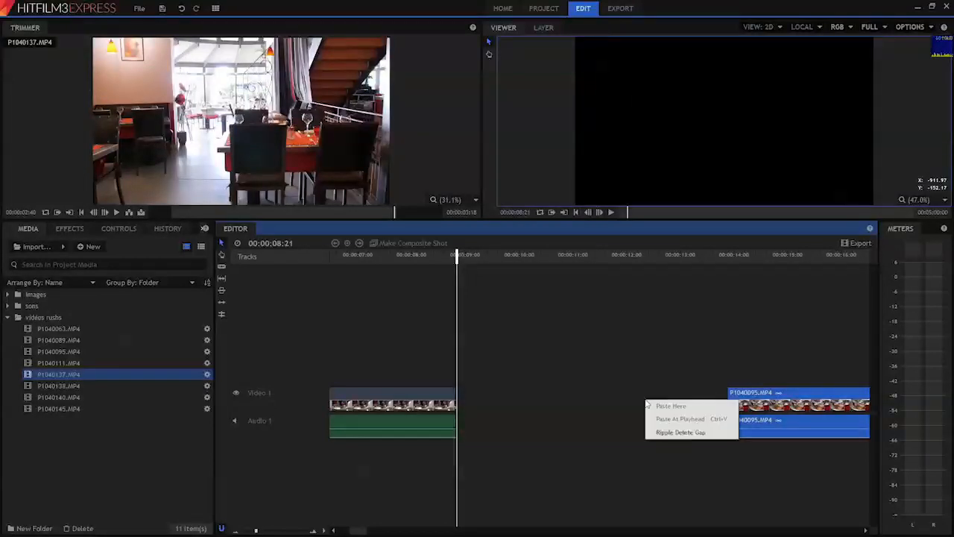
left_click(680, 432)
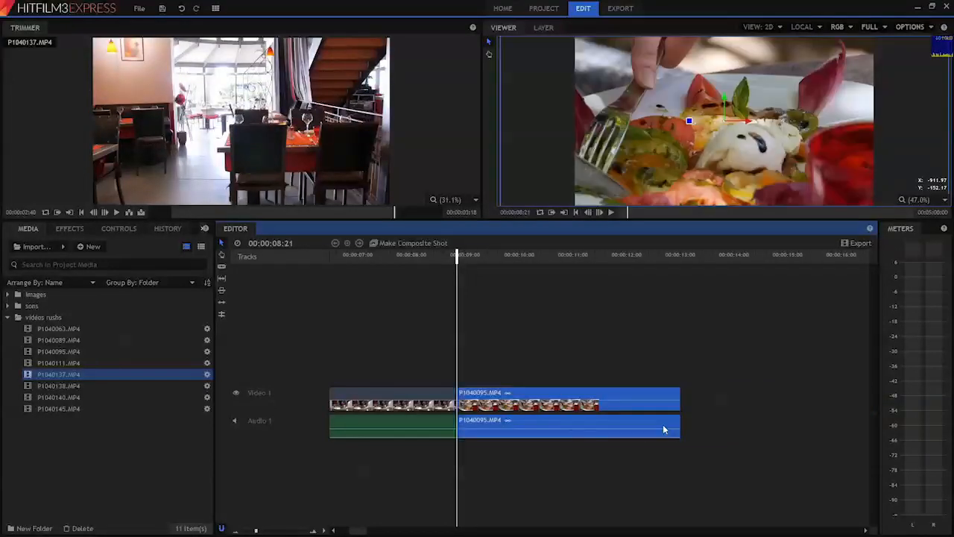
Roll the cut between P1040089.MP4 and P1040095.MP4 to about 00:00:09:05, comparing the frames on both sides.
left_click(234, 532)
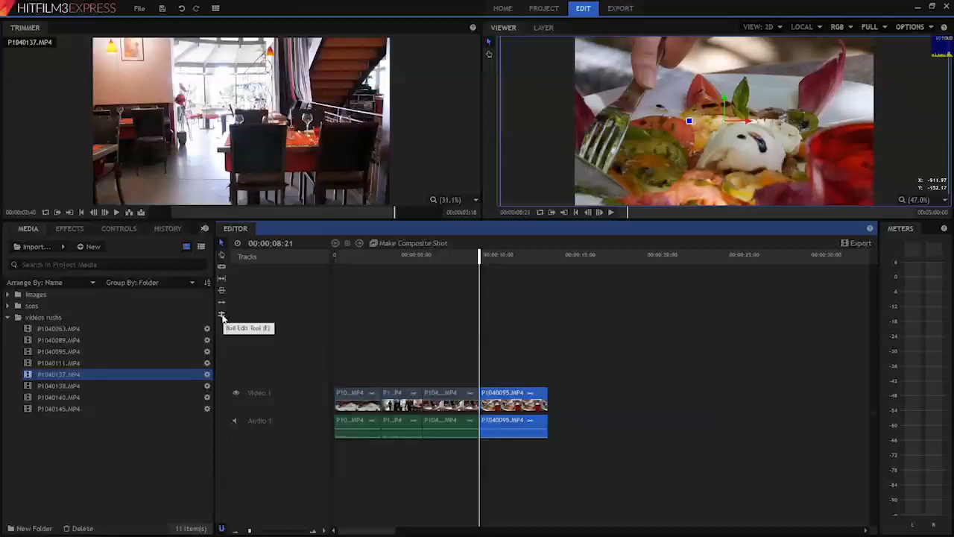
left_click(222, 316)
left_click(483, 400)
left_click_drag(482, 401, 504, 404)
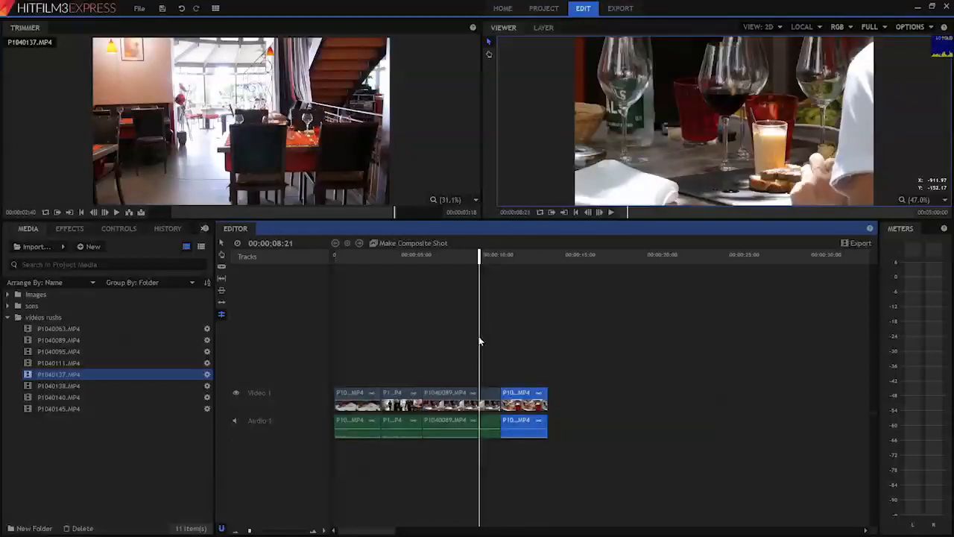
left_click_drag(480, 259, 491, 263)
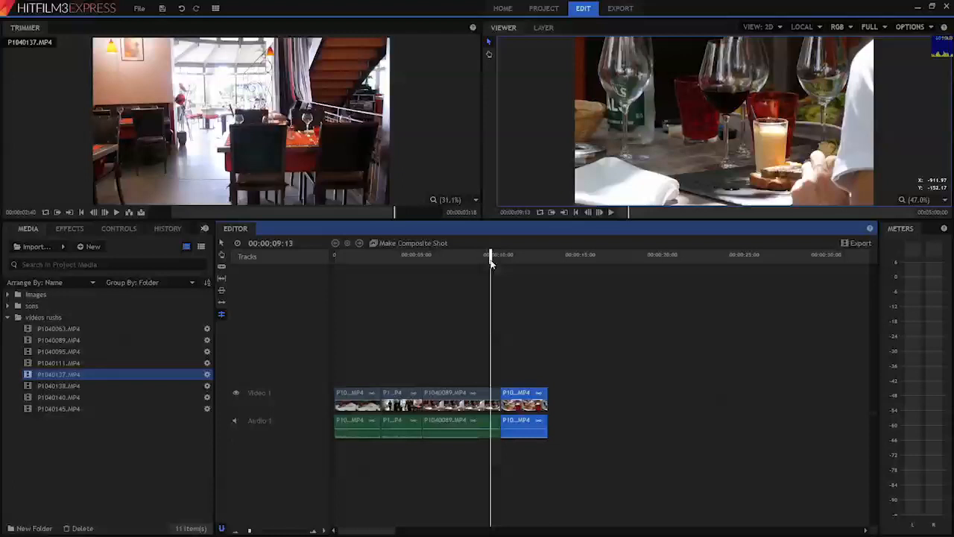
left_click_drag(504, 400, 487, 400)
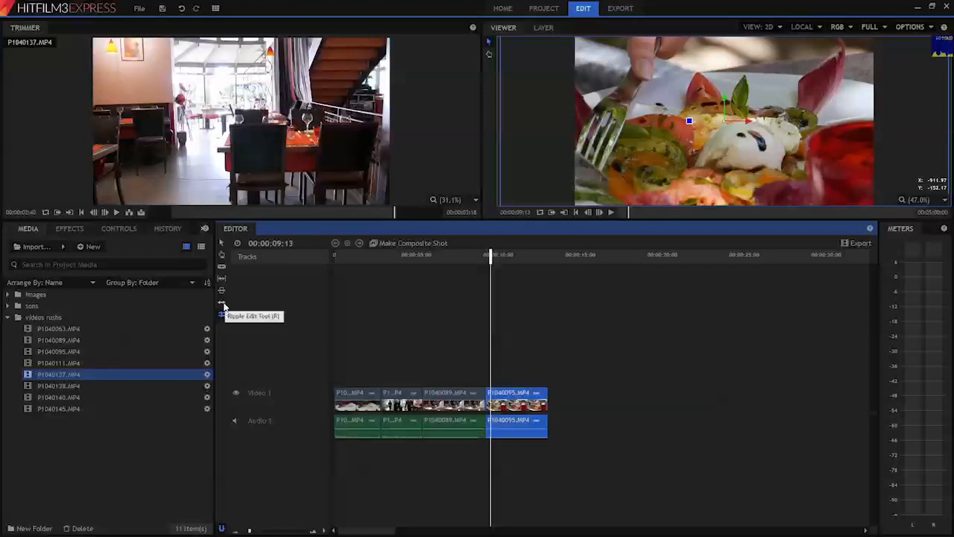
Ripple trim about 1.4 seconds off the start of the P1040095.MP4 clip on the timeline.
left_click(223, 303)
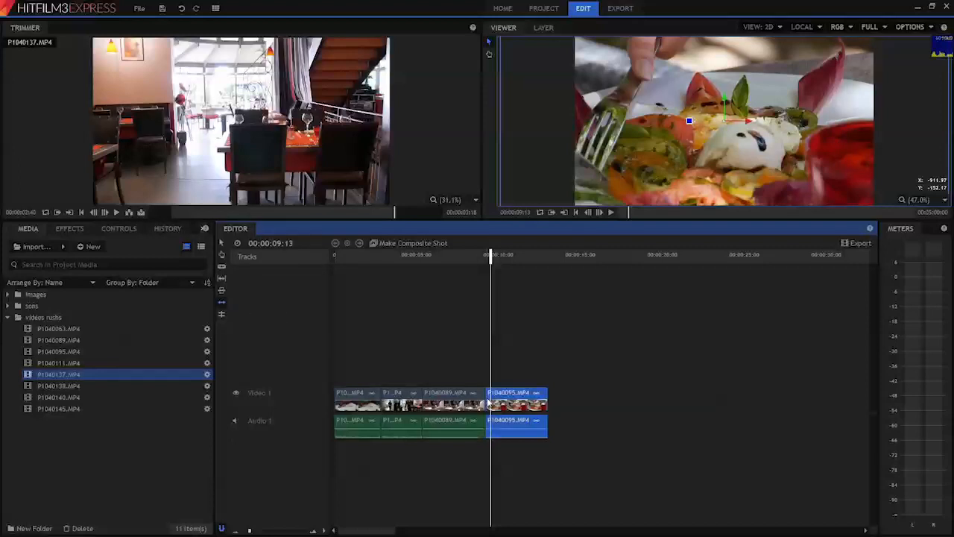
left_click_drag(488, 401, 512, 409)
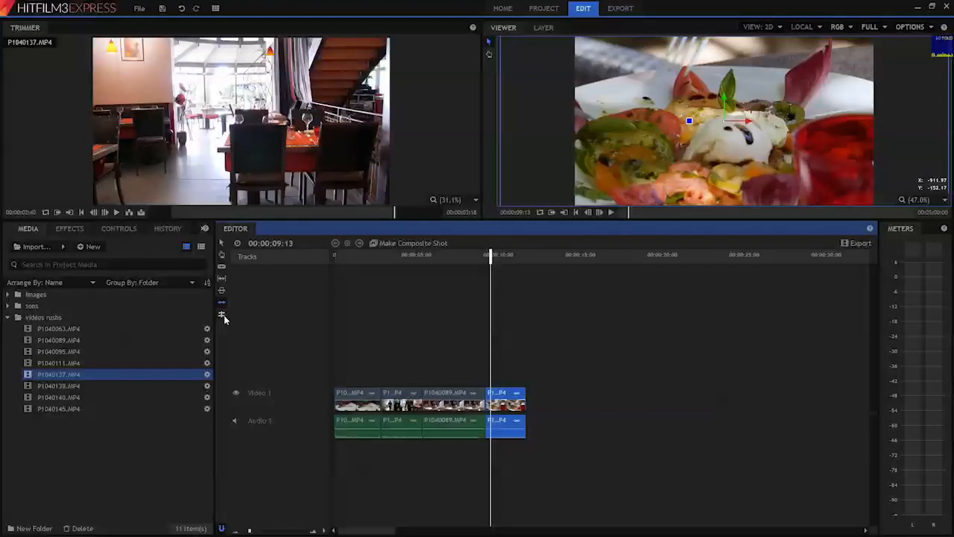
left_click(222, 244)
left_click(221, 267)
left_click(437, 258)
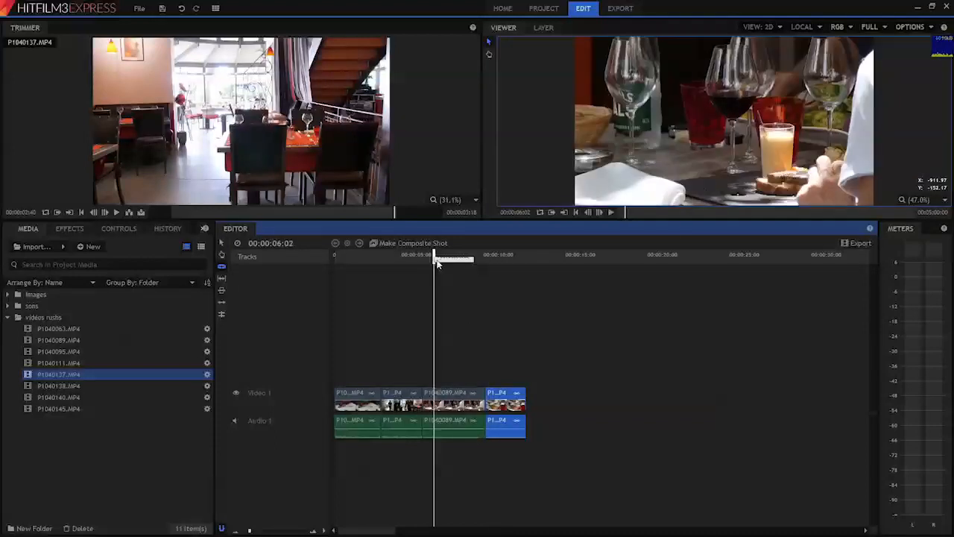
Examine the P1040138.MP4 and P1040140.MP4 rushes in the Trimmer for a usable shot.
left_click(60, 385)
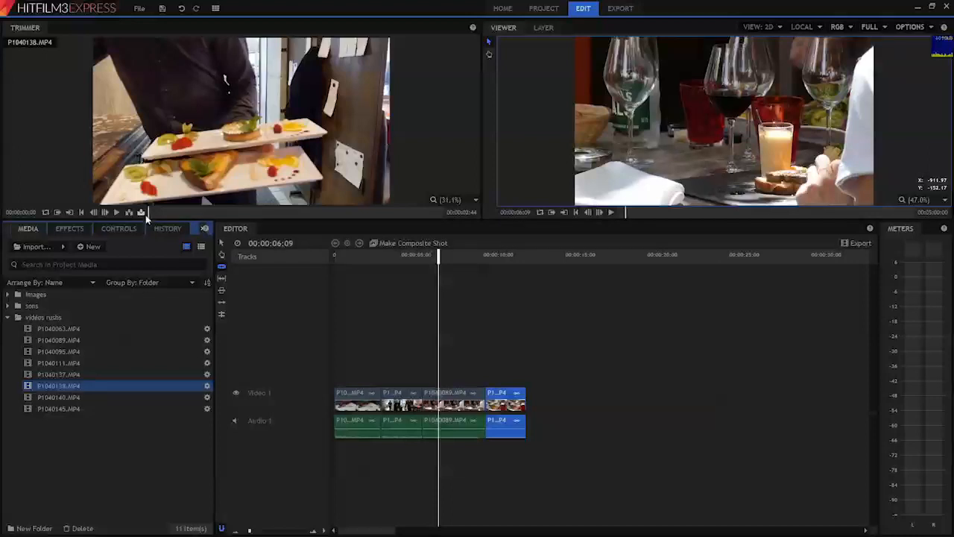
left_click_drag(149, 212, 410, 226)
left_click(75, 397)
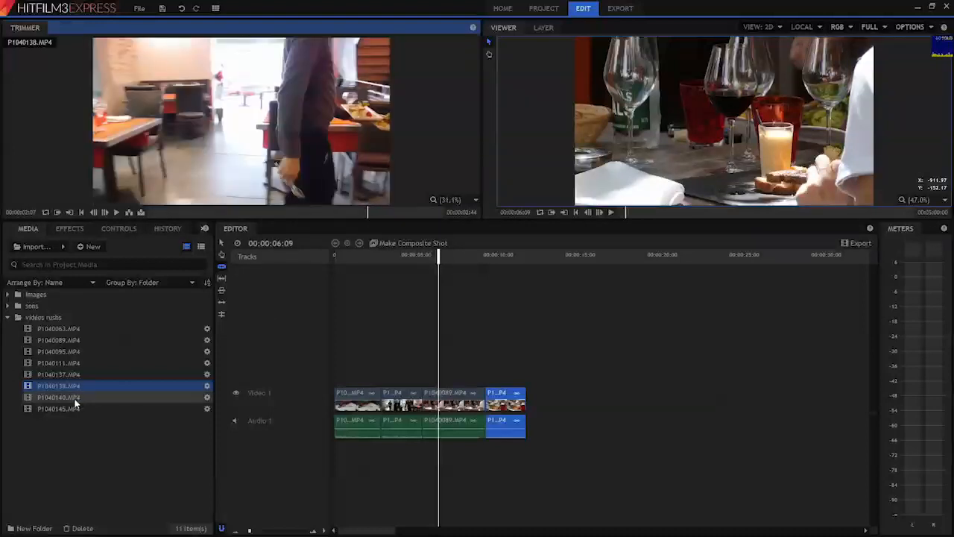
left_click_drag(176, 215, 421, 226)
Insert P1040145.MP4 at 00:00:09:05, on the cut between P1040089.MP4 and P1040095.MP4.
left_click(52, 409)
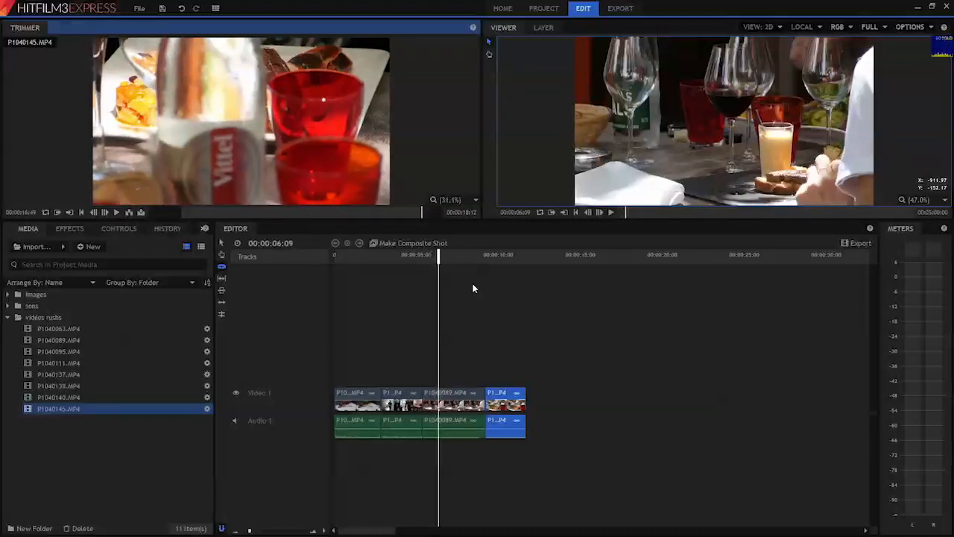
mouse_move(473, 263)
left_mouse_down()
mouse_move(492, 262)
mouse_move(424, 271)
mouse_move(483, 268)
left_mouse_up()
left_click(313, 530)
left_click_drag(600, 256, 608, 256)
left_click(347, 150)
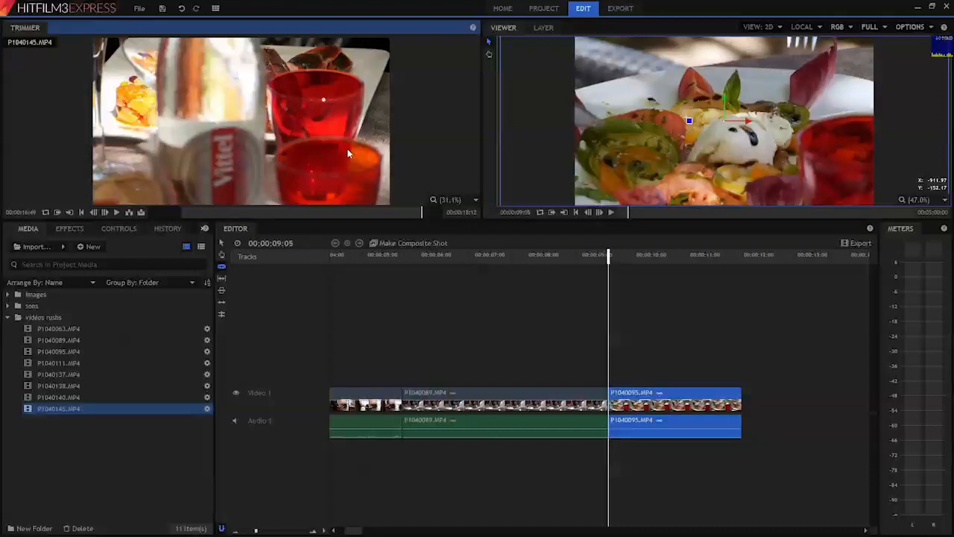
left_click(129, 212)
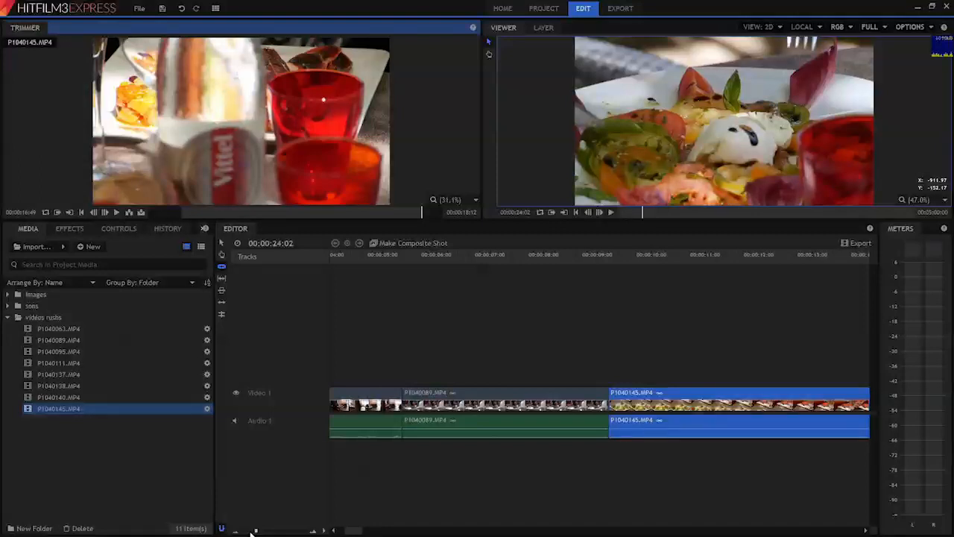
Slice the P1040145.MP4 clip on the timeline at 00:00:13:07.
left_click_drag(254, 530, 249, 530)
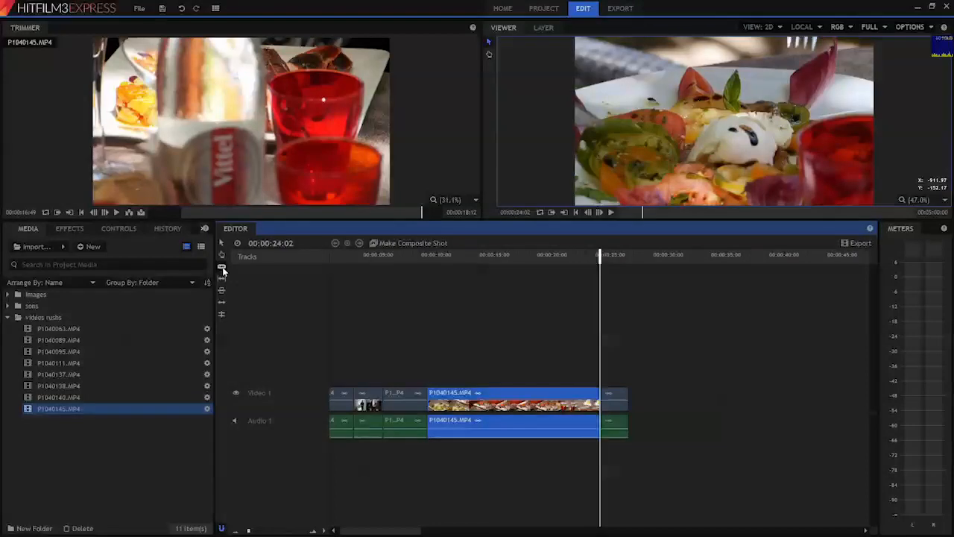
left_click_drag(448, 257, 474, 265)
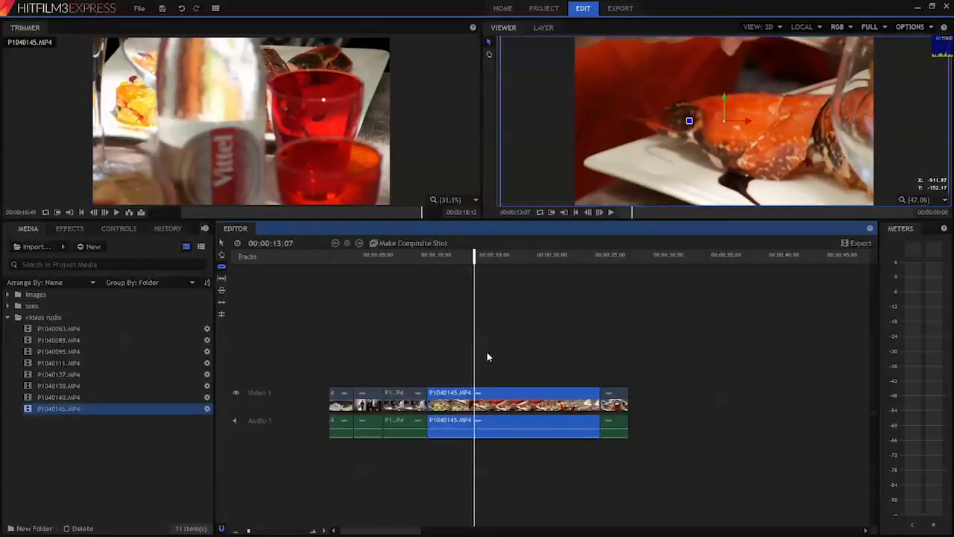
left_click(476, 395)
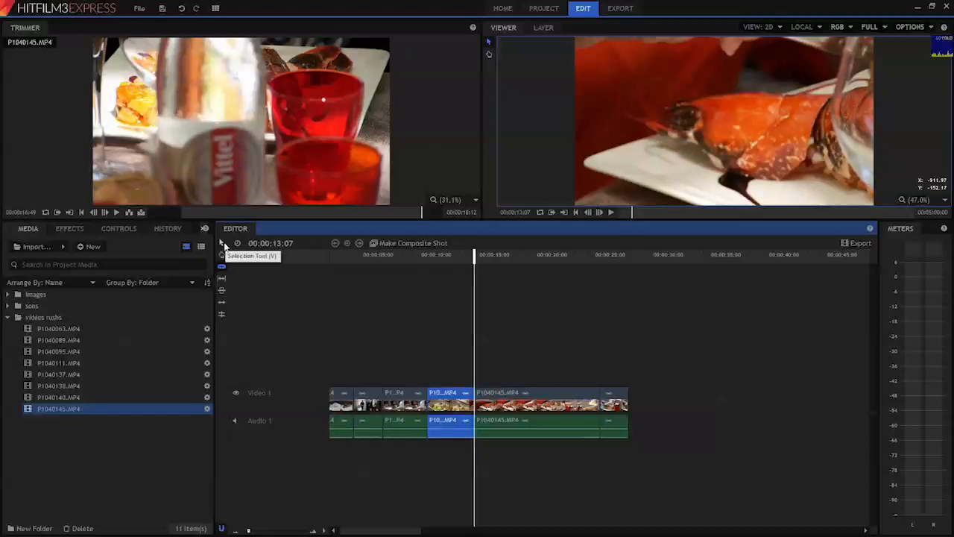
Slice the second part of P1040145.MP4 at two more points, and undo these extra cuts.
left_click(223, 244)
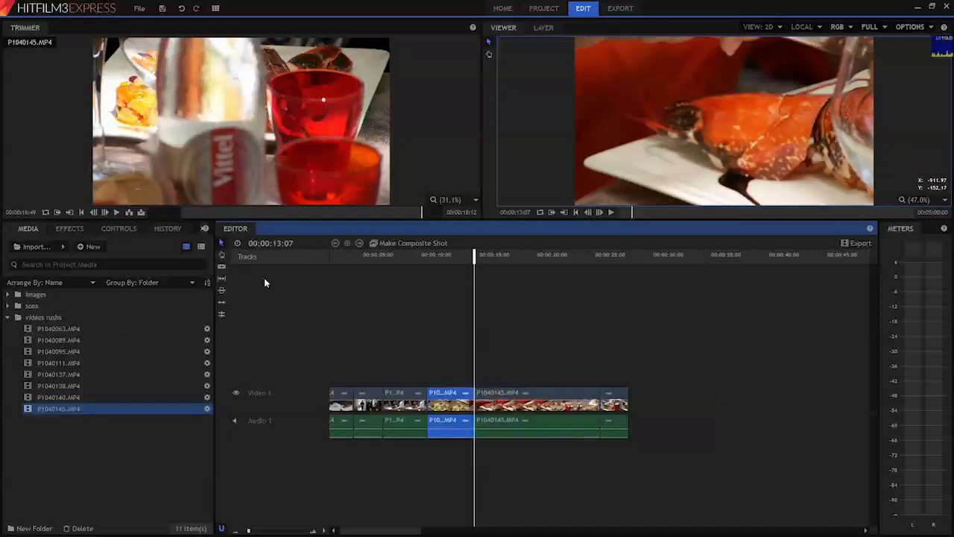
left_click(221, 268)
left_click(500, 402)
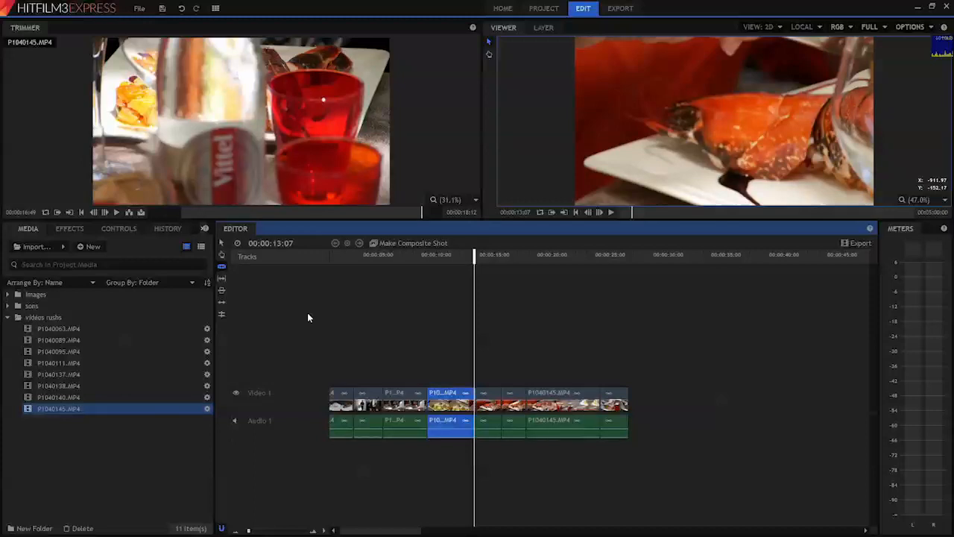
key("ctrl+z")
key("ctrl+z")
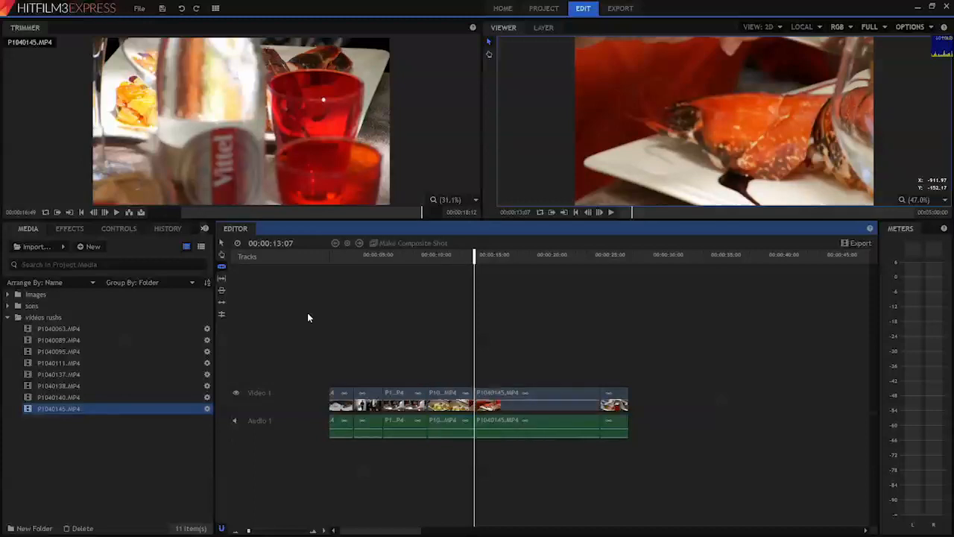
Ripple delete the first part of P1040145.MP4, ahead of the slice at 00:00:13:07.
left_click(221, 244)
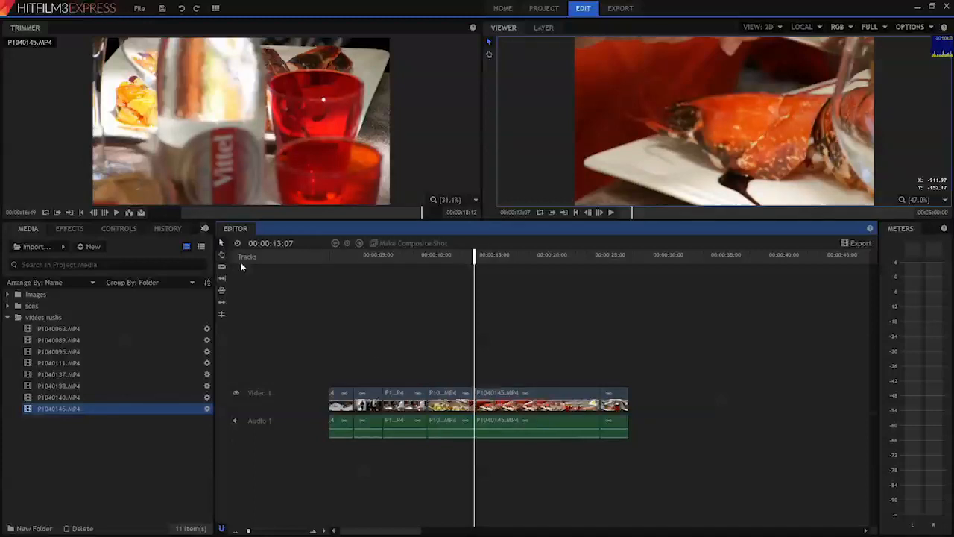
left_click(454, 397)
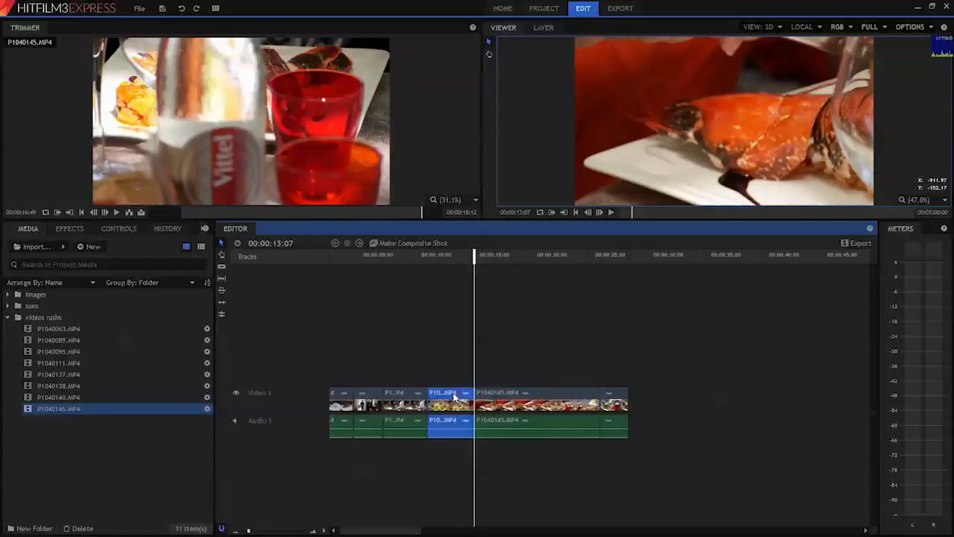
right_click(455, 397)
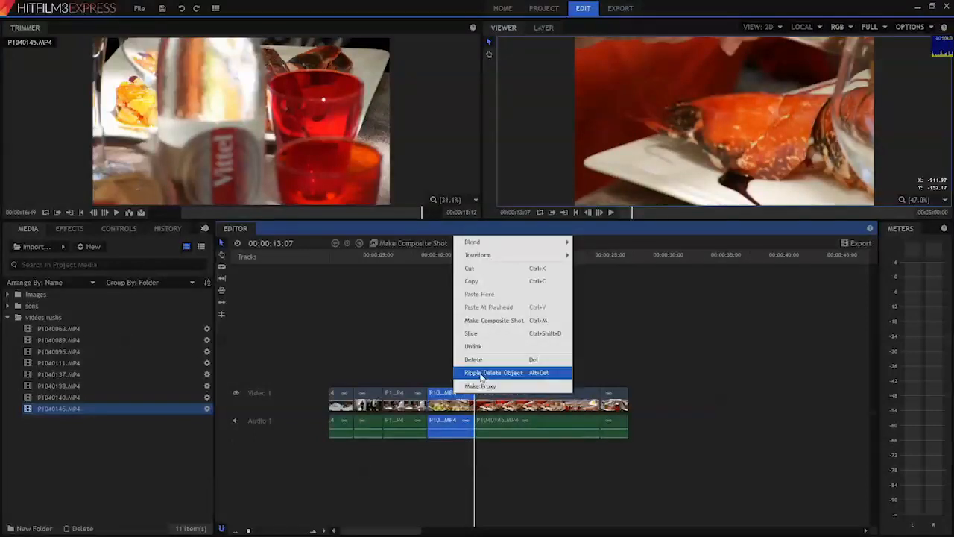
left_click(480, 373)
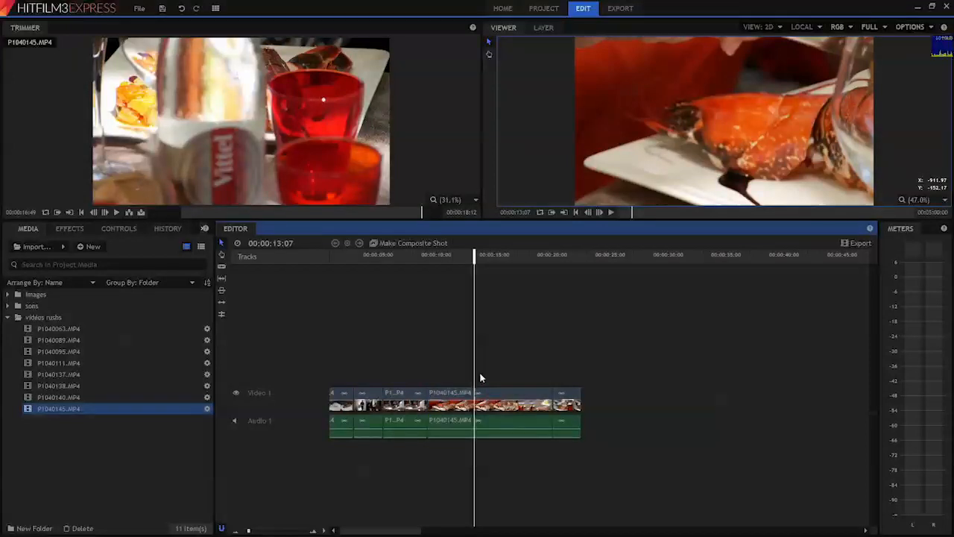
Unmute the Audio 1 track and play the P1040145.MP4 clip from 00:00:10:24 to hear its sound.
left_click_drag(474, 257, 427, 272)
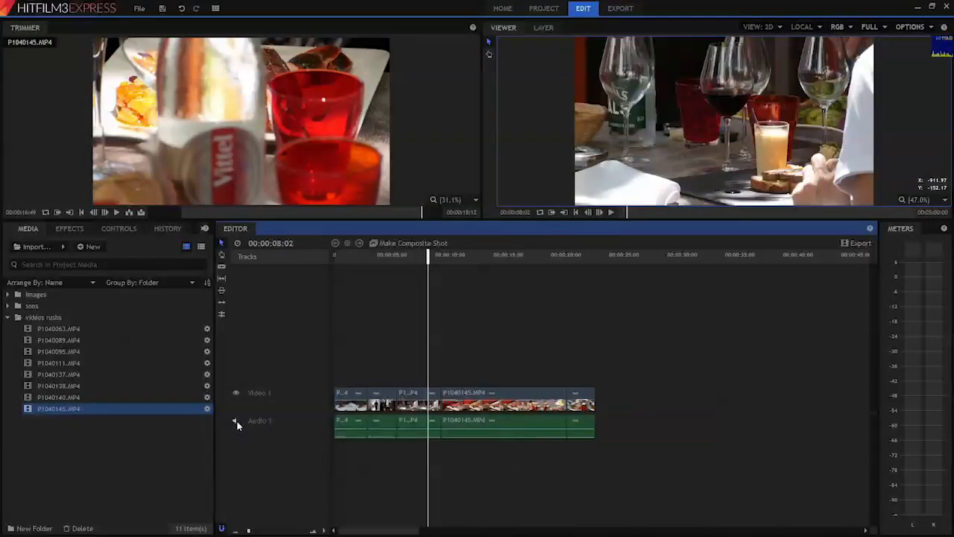
left_click_drag(435, 262, 463, 272)
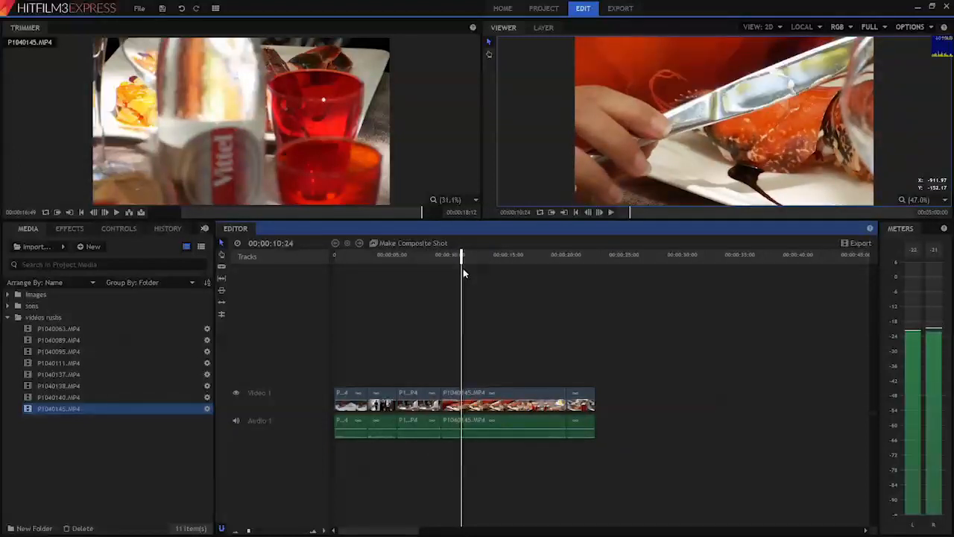
left_click(614, 212)
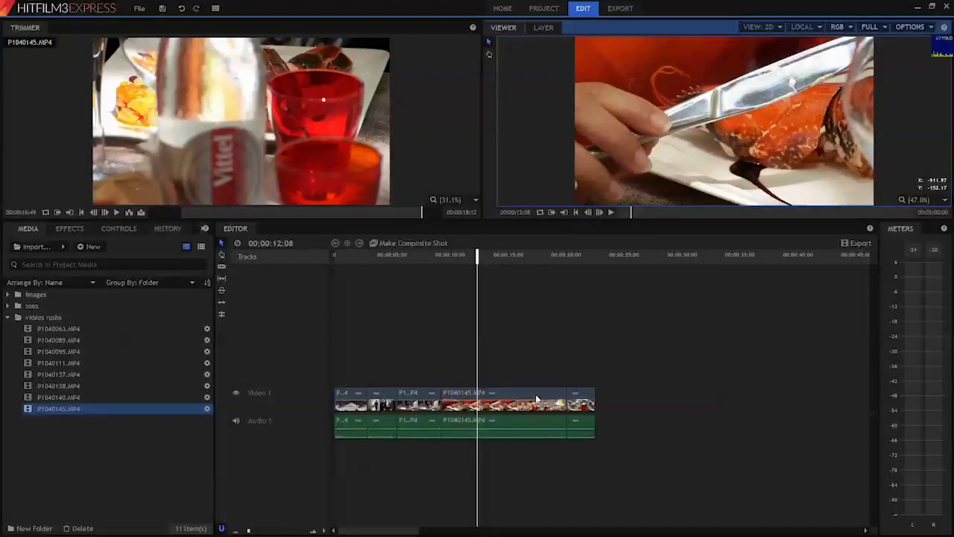
Unlink the audio from the video of P1040145.MP4 and of the last clip on the timeline.
right_click(535, 394)
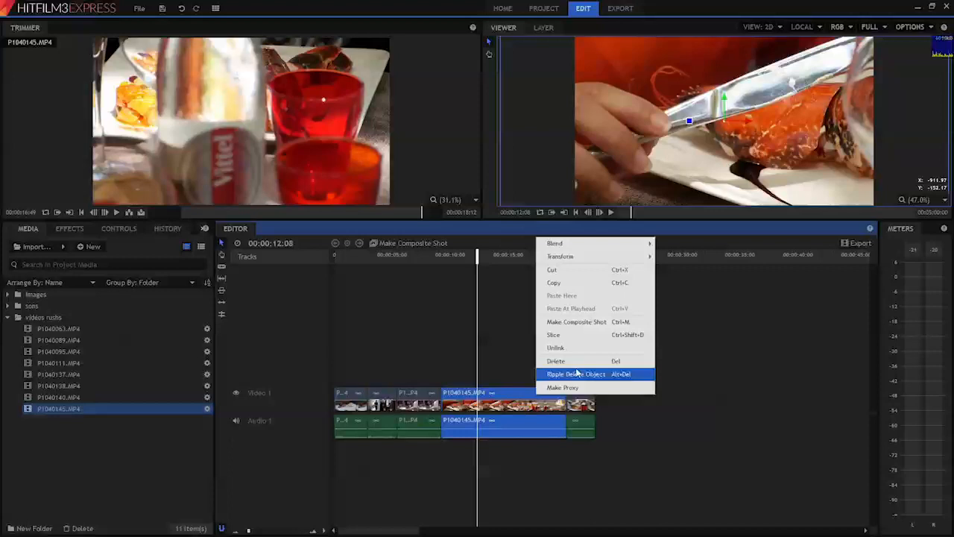
left_click(574, 349)
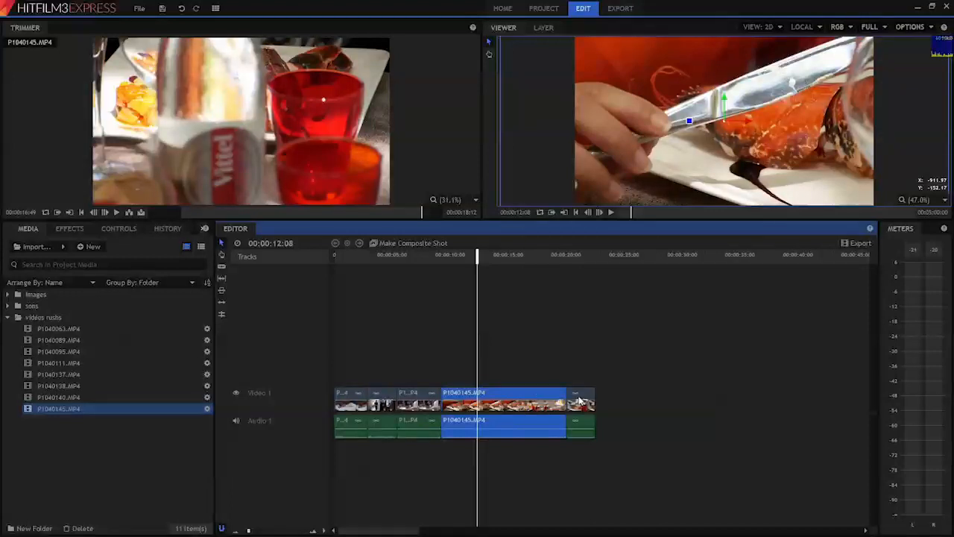
right_click(577, 393)
left_click(601, 350)
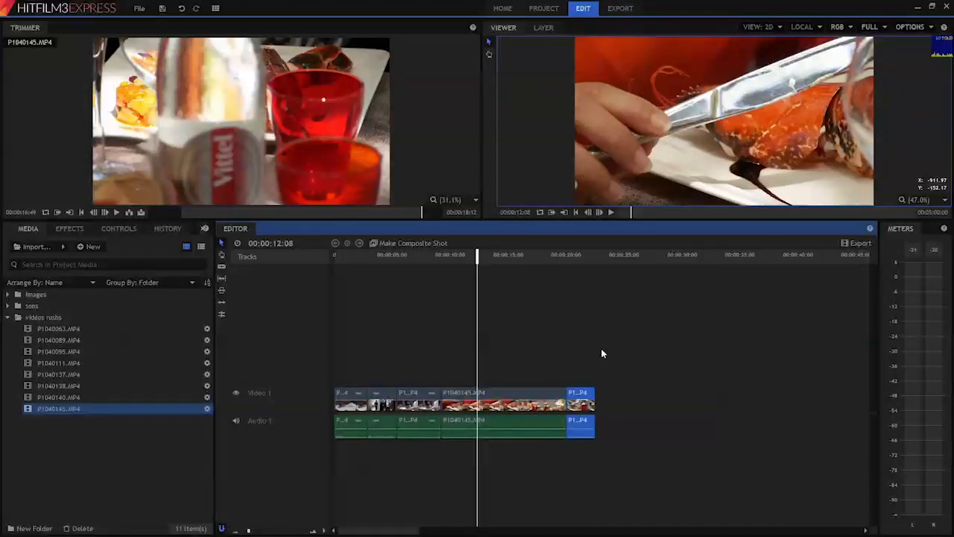
Delete the unlinked audio of P1040145.MP4 and of the last clip, keeping their video.
left_click(429, 399)
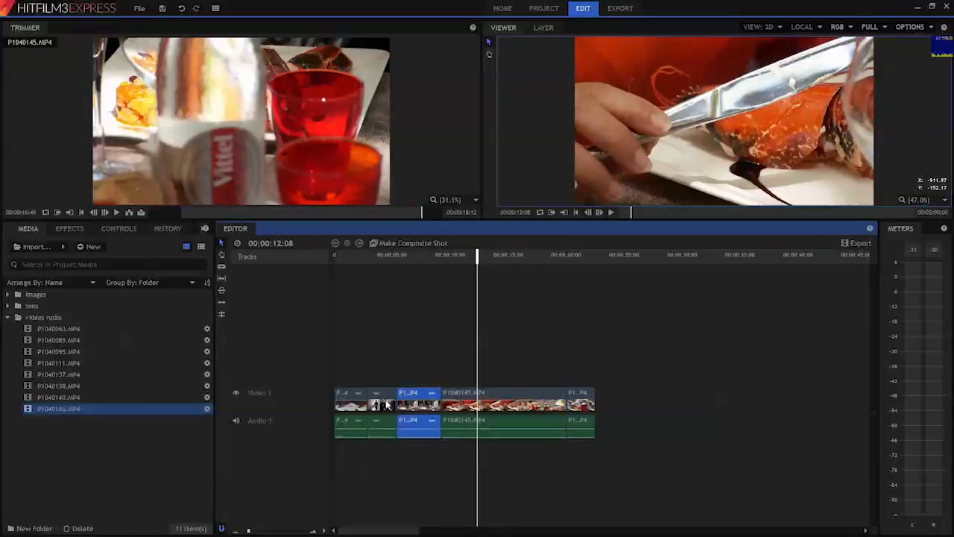
left_click(512, 396)
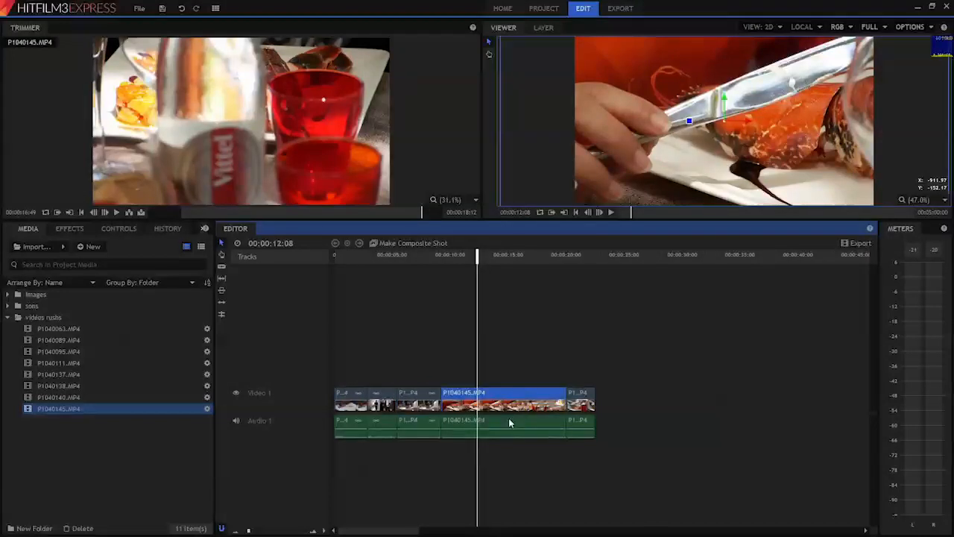
left_click(508, 417)
left_click(626, 430)
left_click_drag(625, 430, 552, 442)
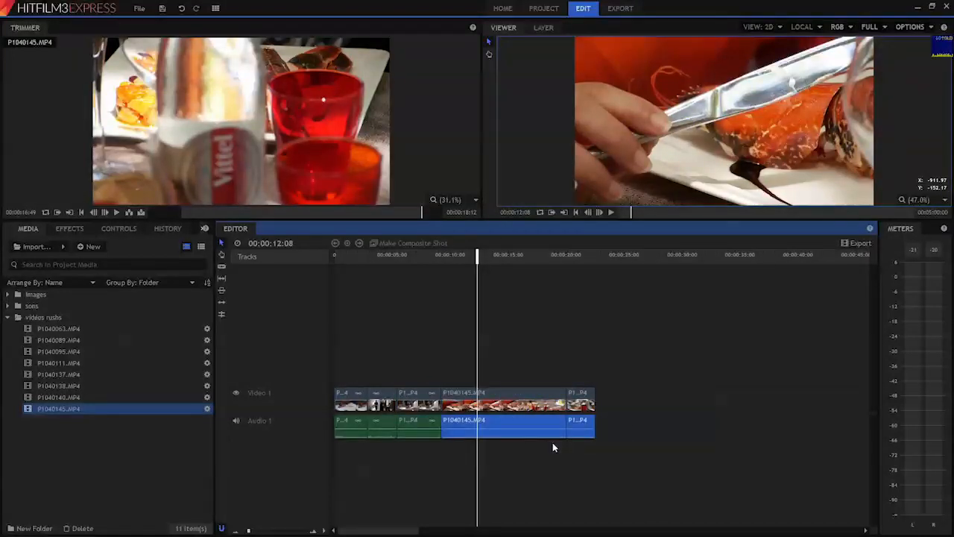
right_click(558, 429)
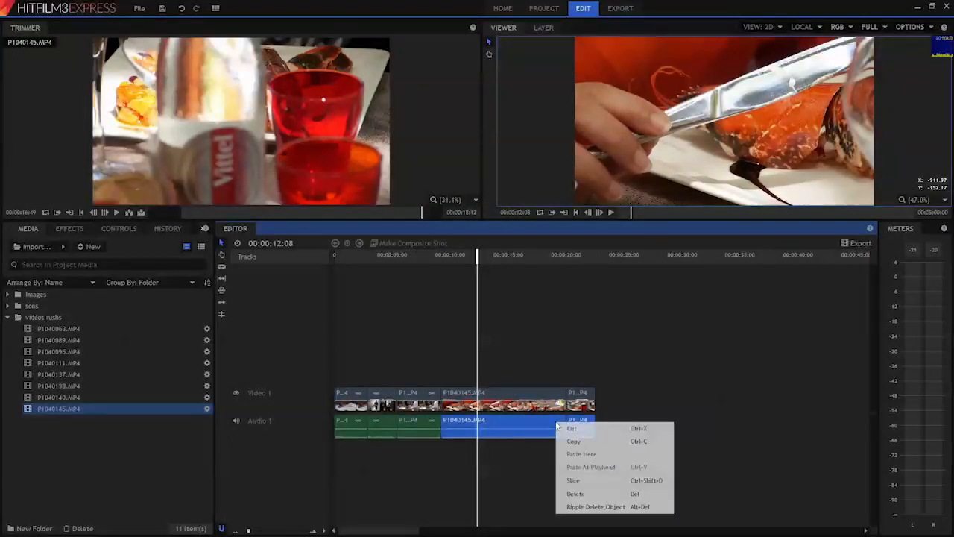
left_click(574, 500)
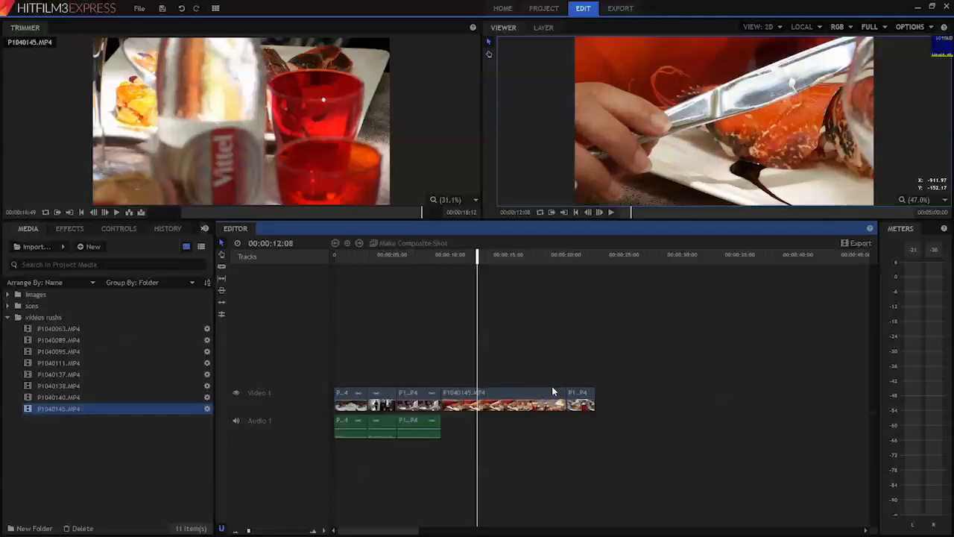
Unlink the audio of the first three clips on the timeline and delete it, keeping their video.
right_click(425, 395)
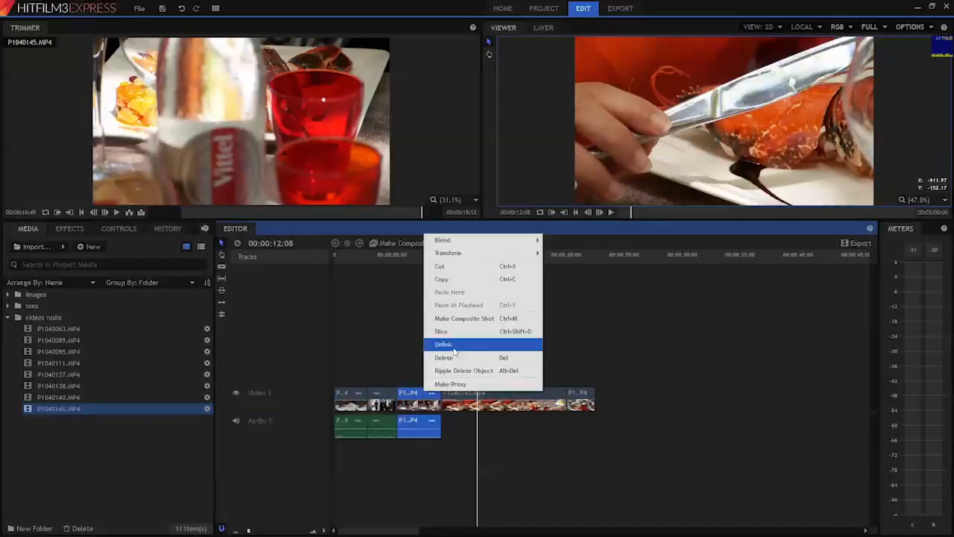
key("Escape")
right_click(378, 399)
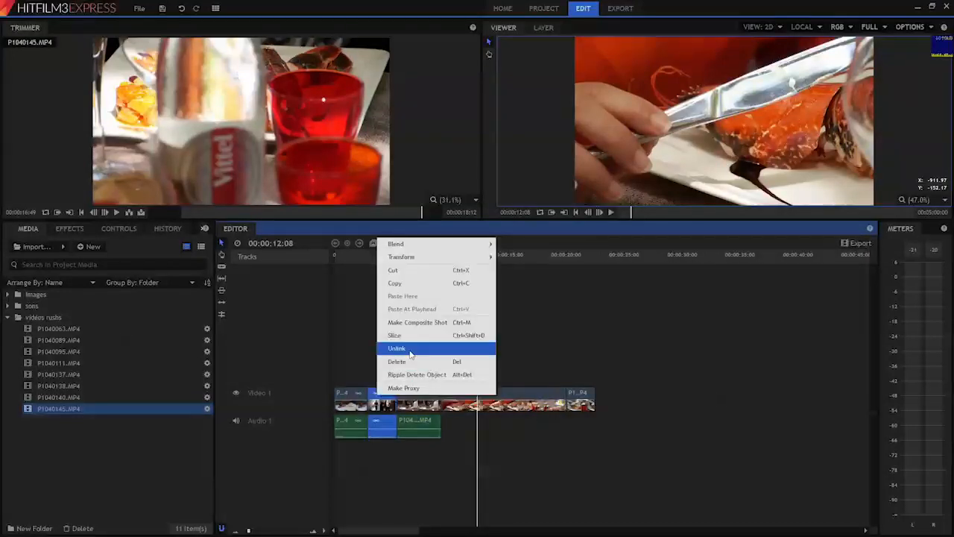
key("Escape")
right_click(355, 397)
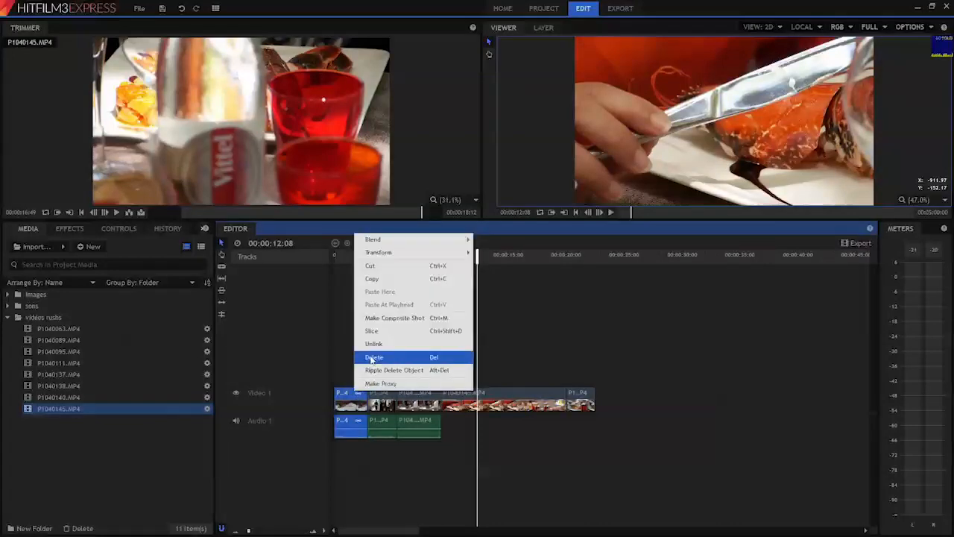
left_click(374, 344)
left_click_drag(468, 427, 344, 436)
key("Delete")
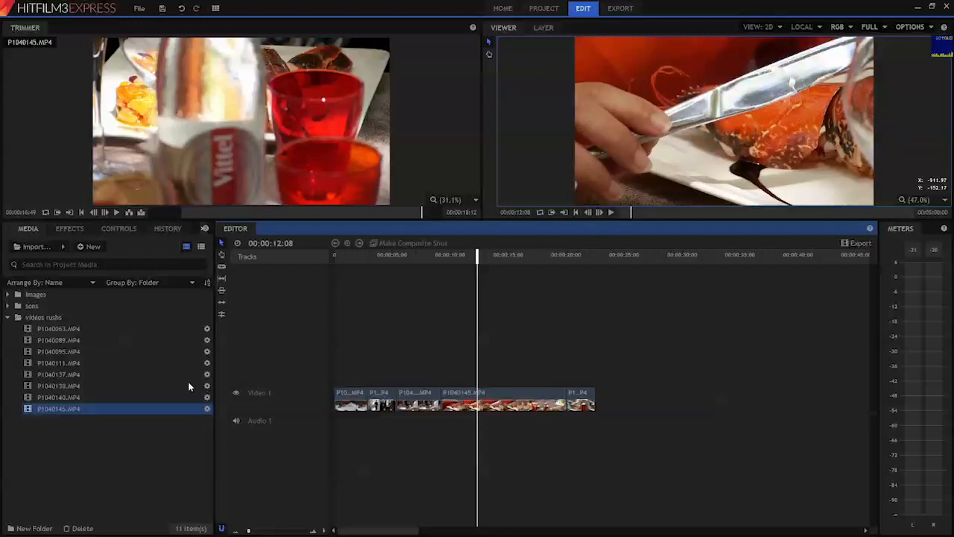
Place 05703296-VI-0001.wav from the sons folder on Audio 1 and Jazz-Institutionnel-02.wav on a new audio track below, both at the timeline start.
left_click(8, 319)
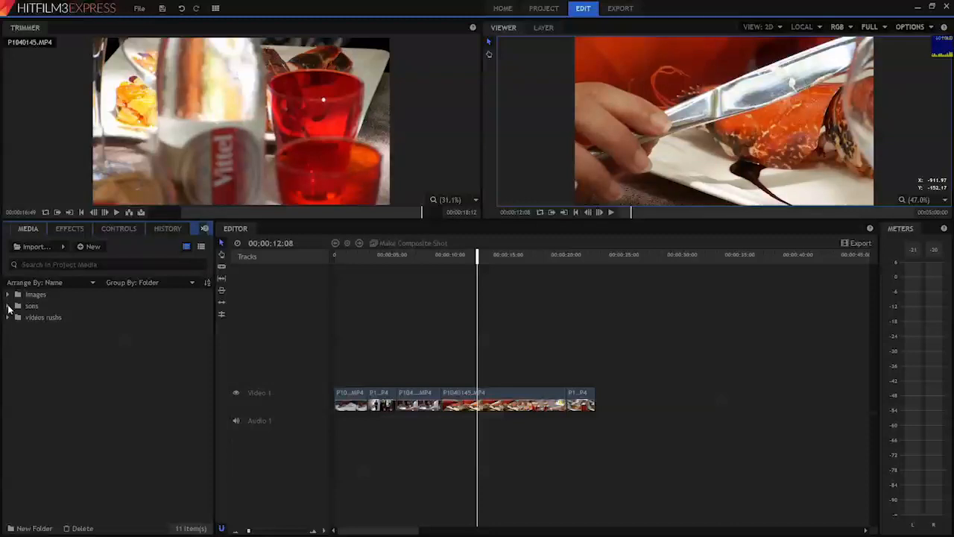
left_click(7, 307)
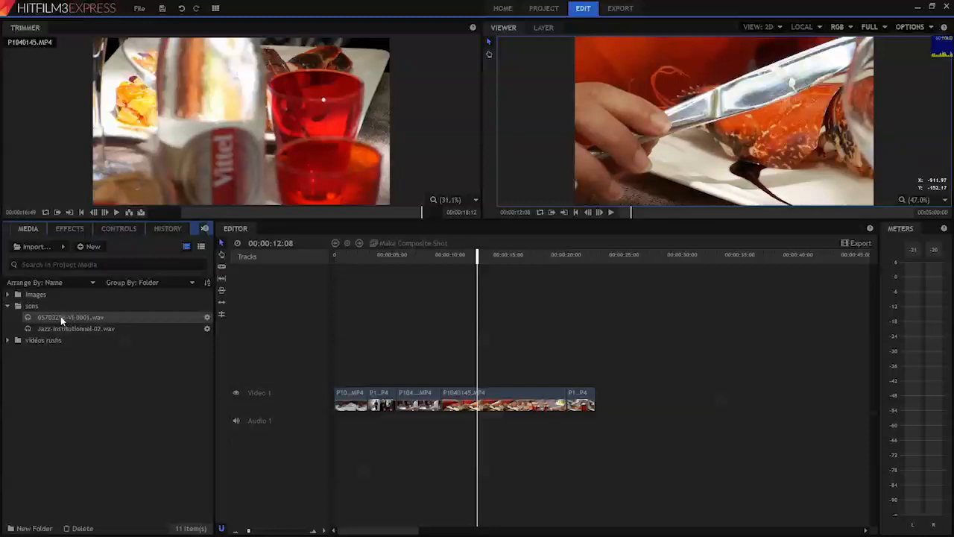
left_click_drag(61, 316, 335, 424)
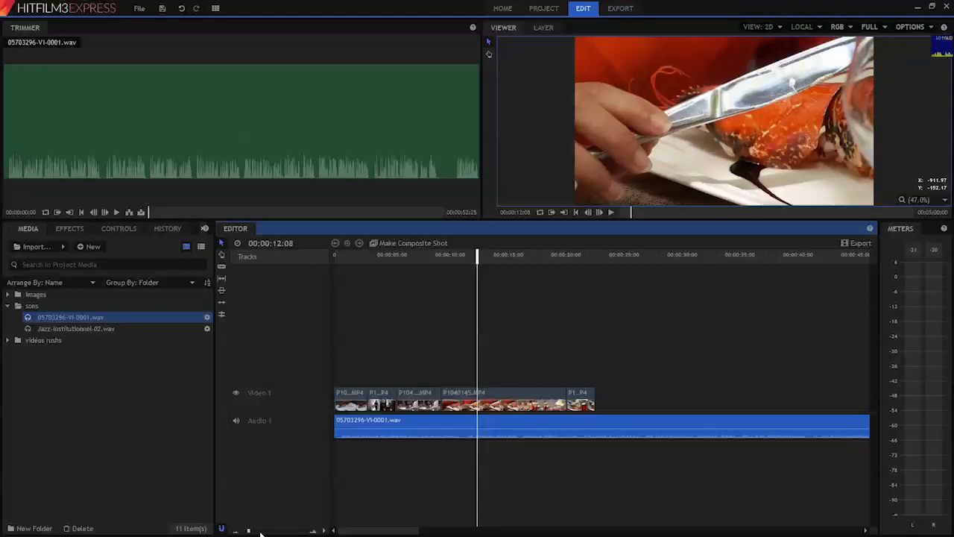
left_click_drag(251, 531, 246, 532)
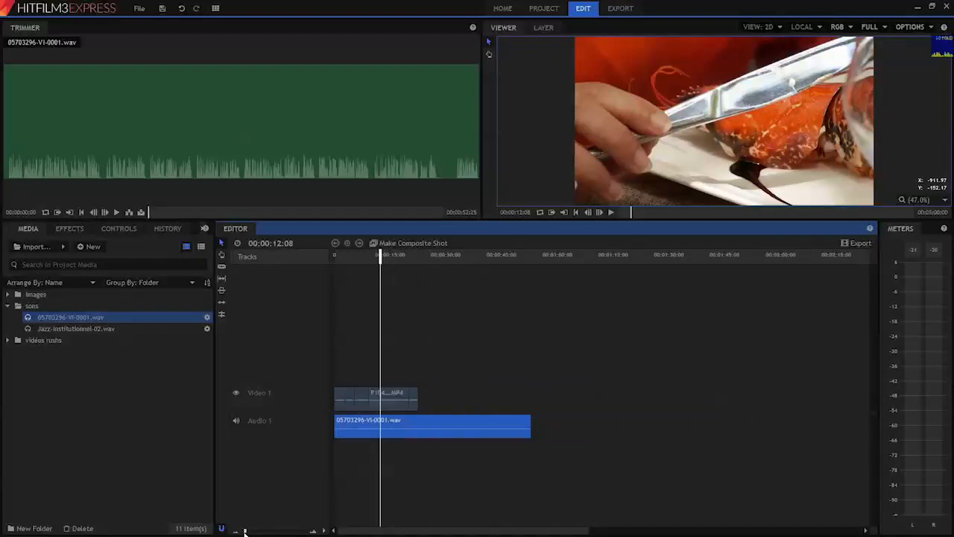
left_click_drag(76, 332, 335, 445)
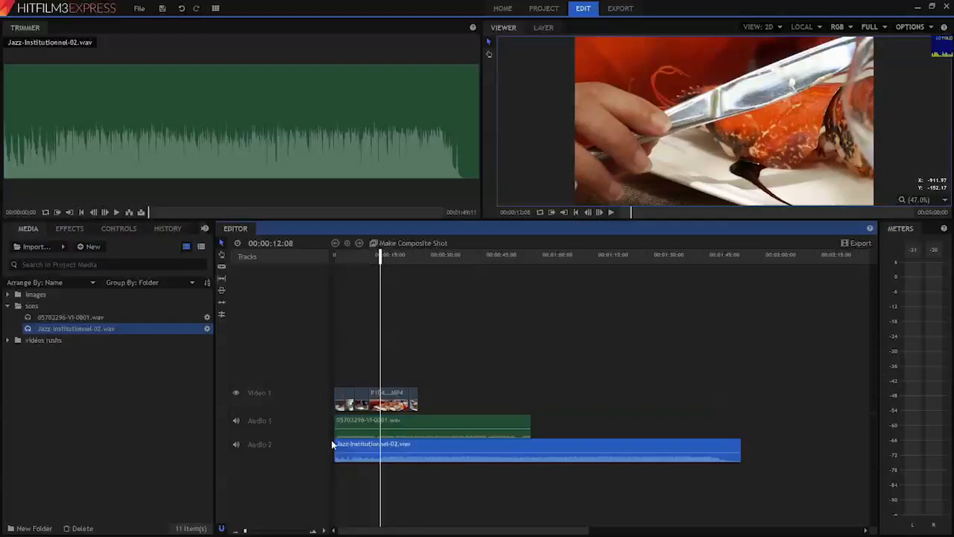
Move the playhead to 00:01:00:00 and trim the end of Jazz-Institutionnel-02.wav to it.
left_click(557, 256)
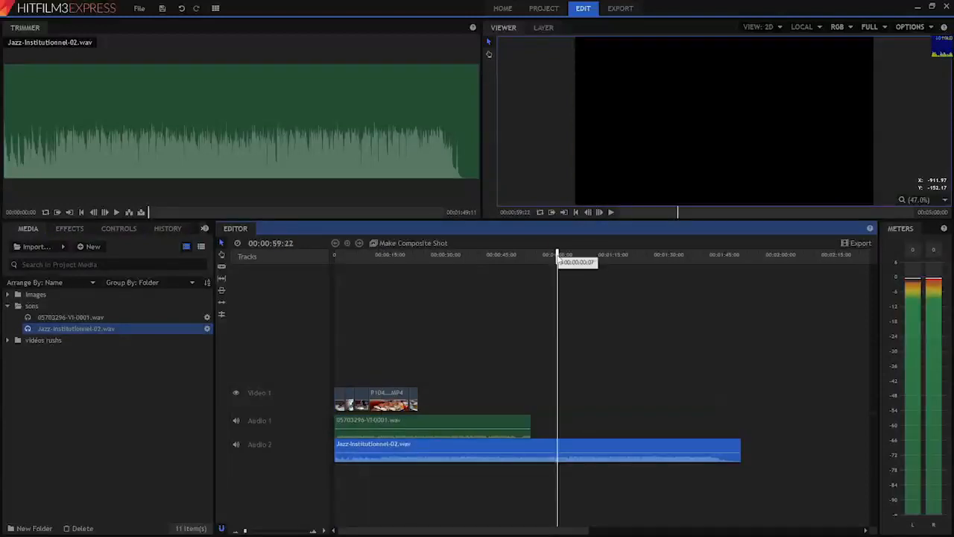
left_click(287, 243)
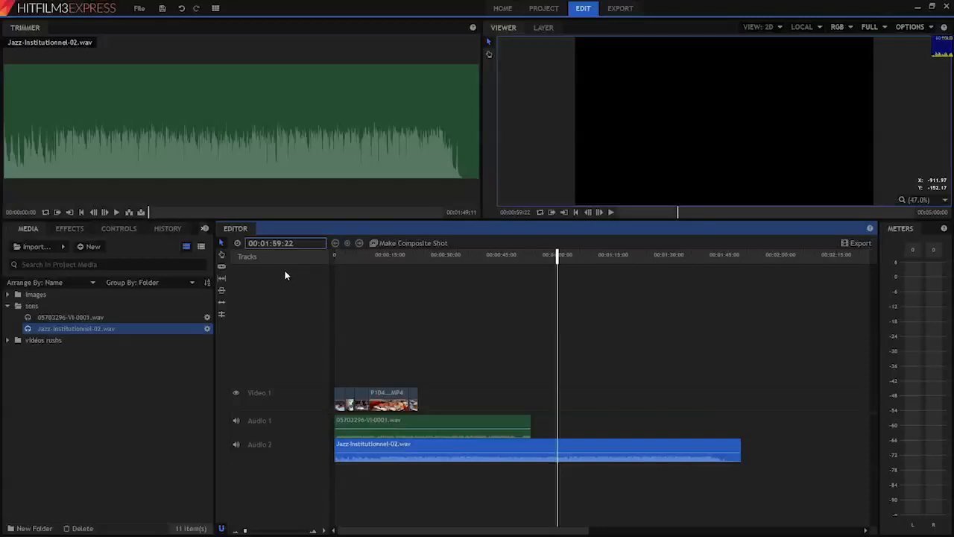
type("00")
key("BackSpace")
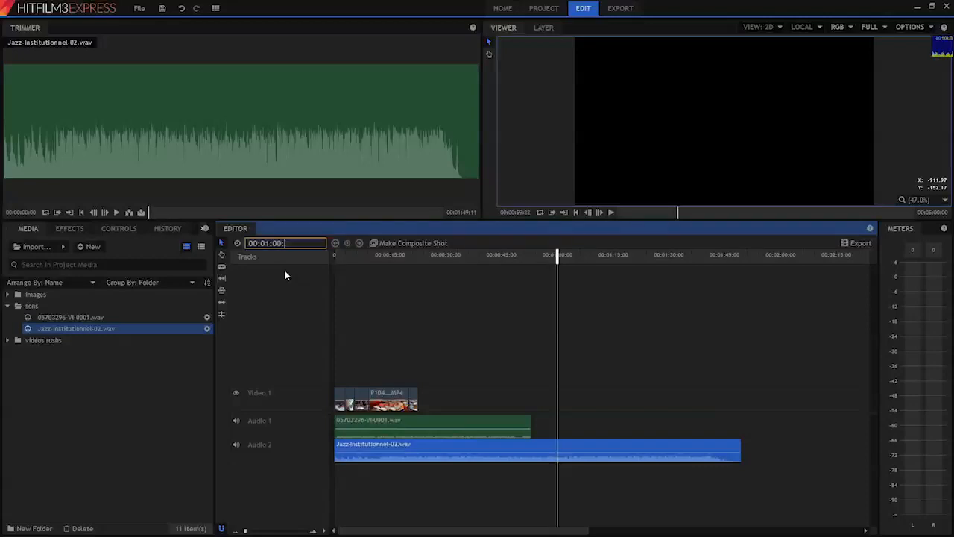
type("00")
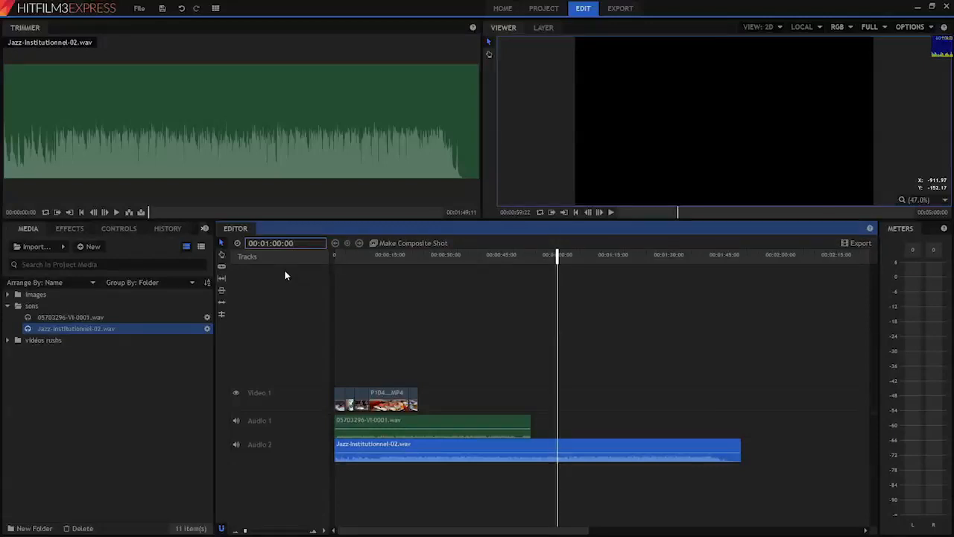
key("Return")
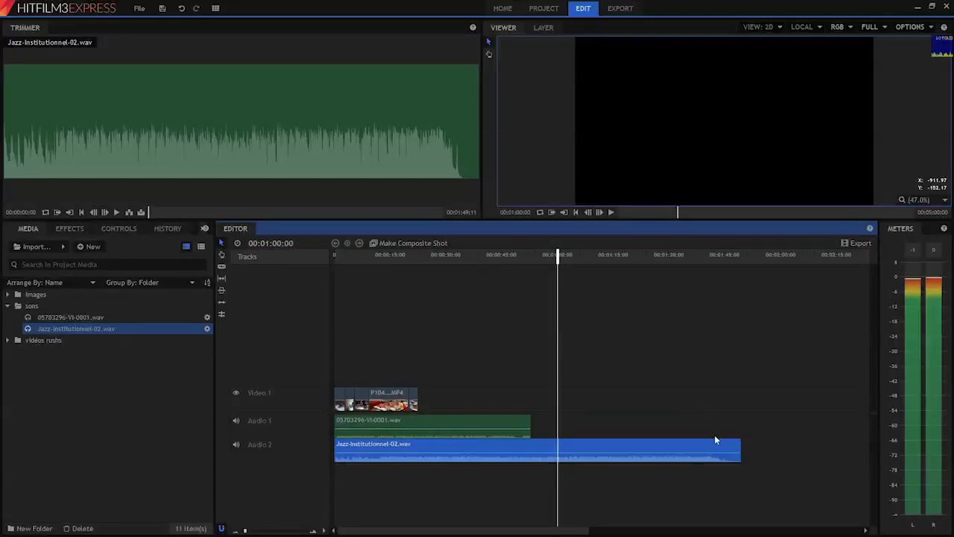
left_click_drag(742, 453, 561, 453)
Shift 05703296-VI-0001.wav on Audio 1 so that it starts at about 00:00:02:21.
left_click(514, 422)
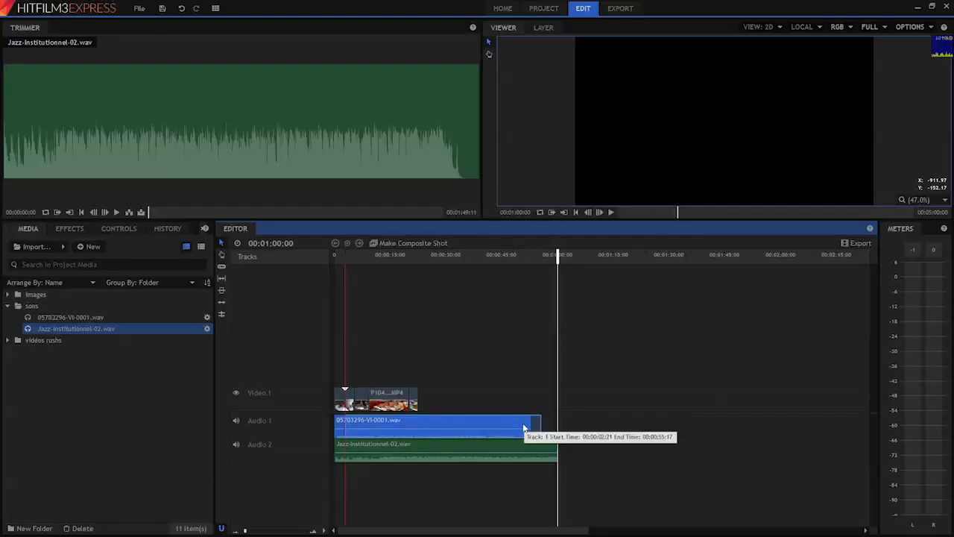
left_click_drag(527, 425, 529, 425)
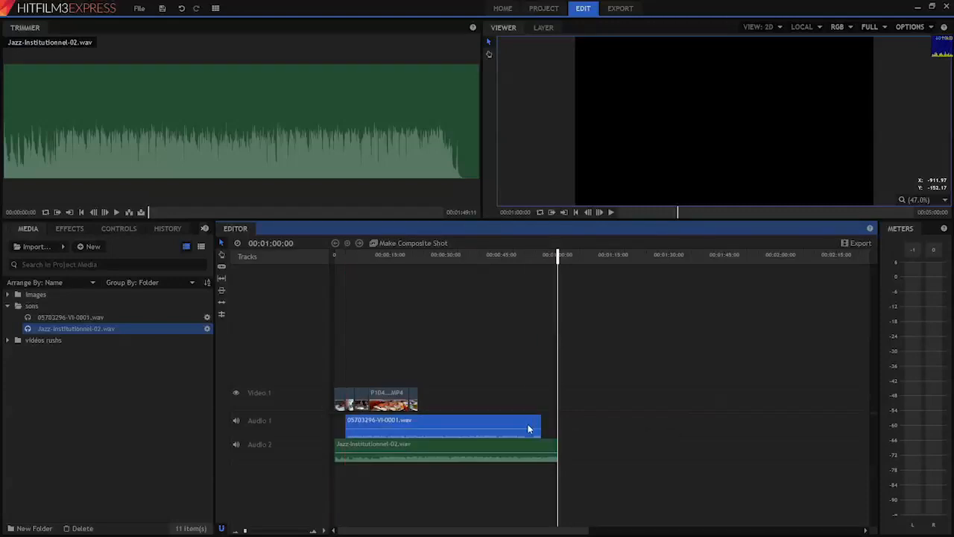
Play the edit from the beginning to hear both audio tracks together, and mute the Audio 2 track.
left_click_drag(348, 252, 321, 258)
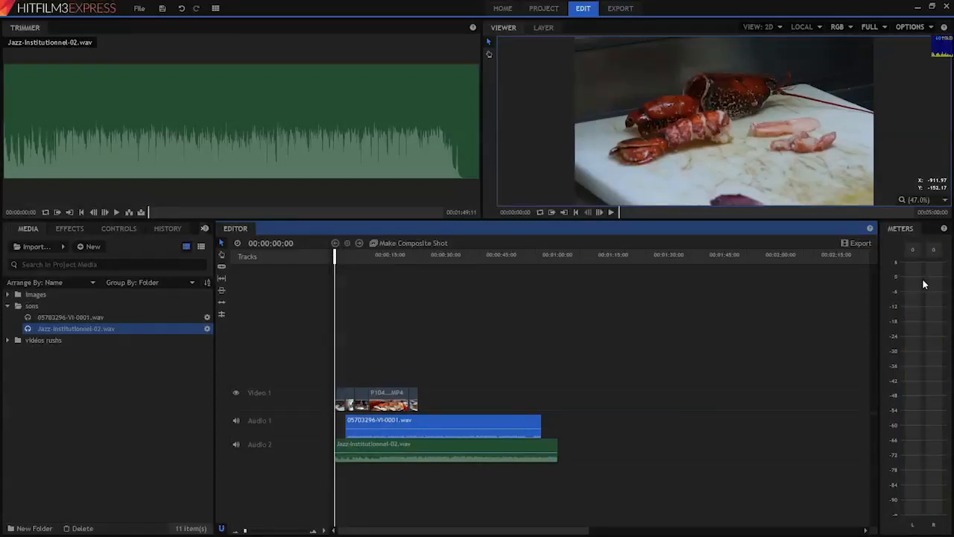
left_click(612, 212)
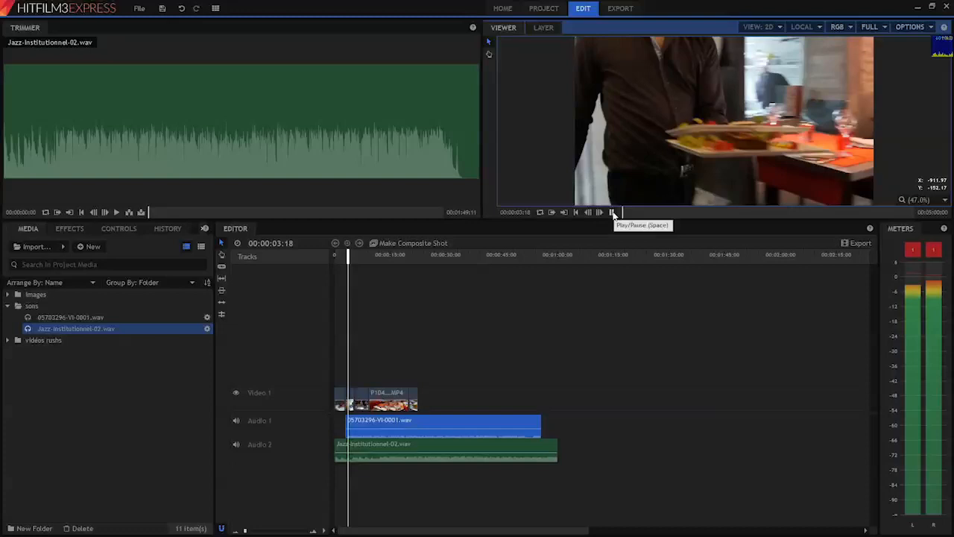
left_click(611, 212)
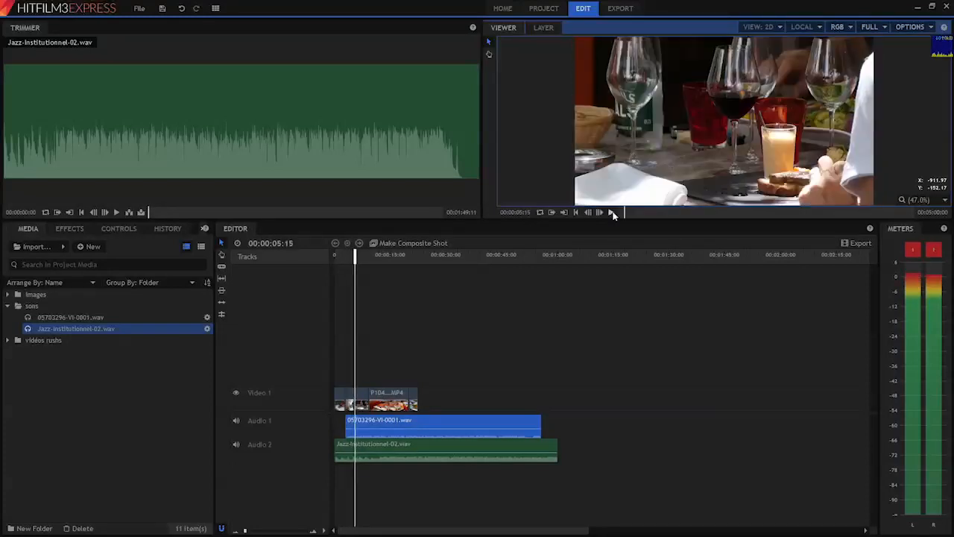
left_click(237, 445)
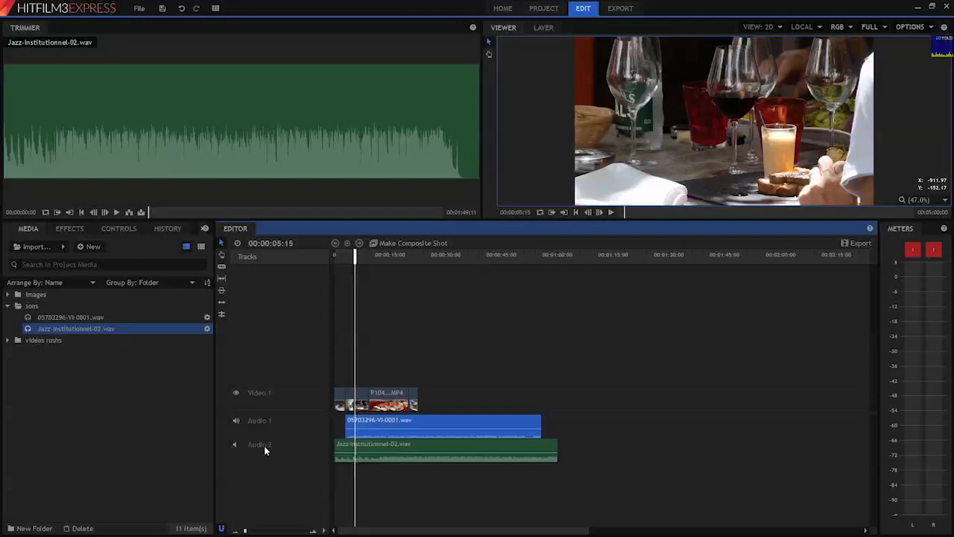
Try to rename the Audio 2 track to musique and the Audio 1 track to voix off.
right_click(270, 446)
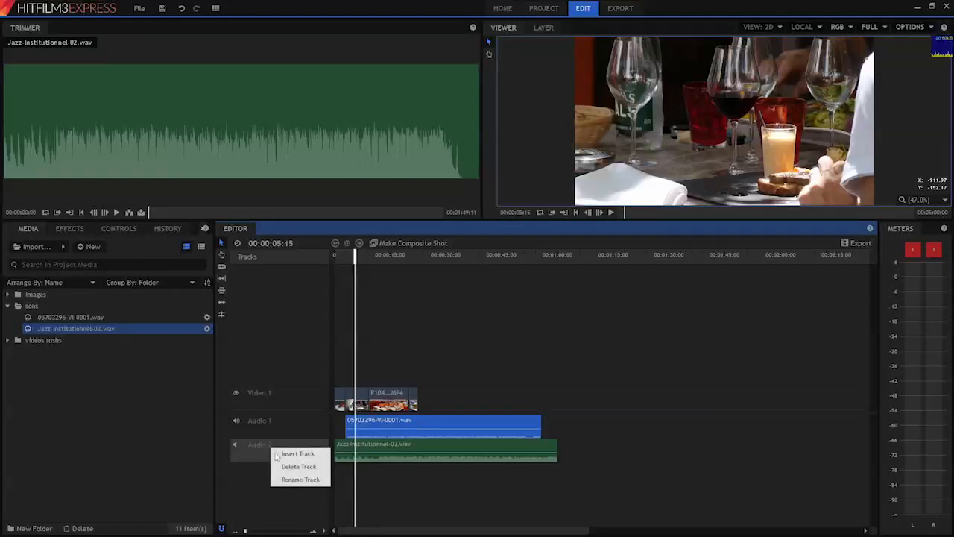
left_click(293, 480)
type("musique")
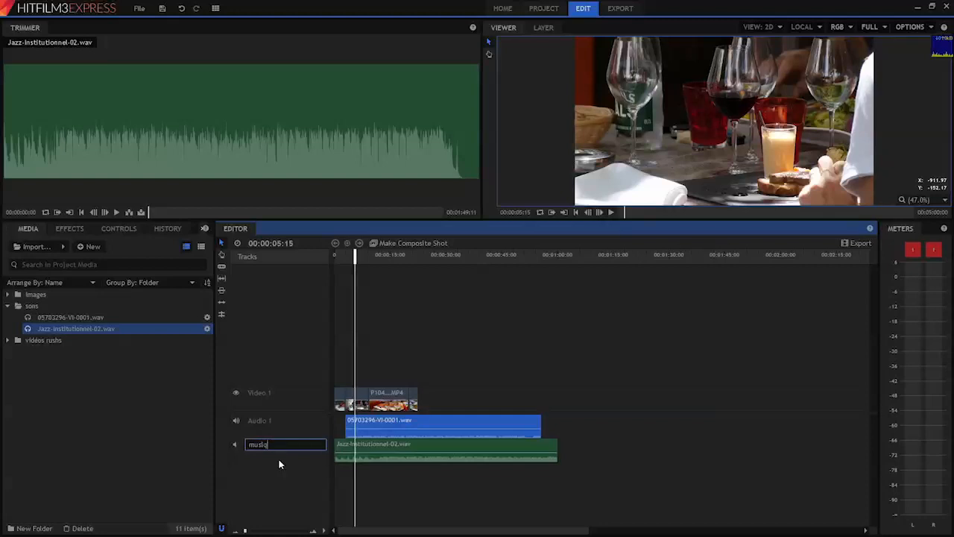
right_click(257, 422)
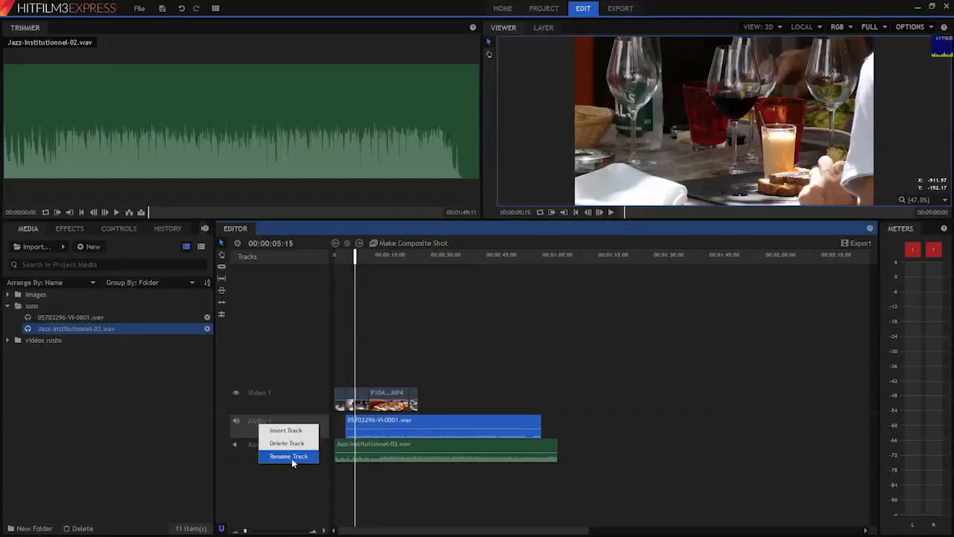
left_click(292, 456)
type("voix o")
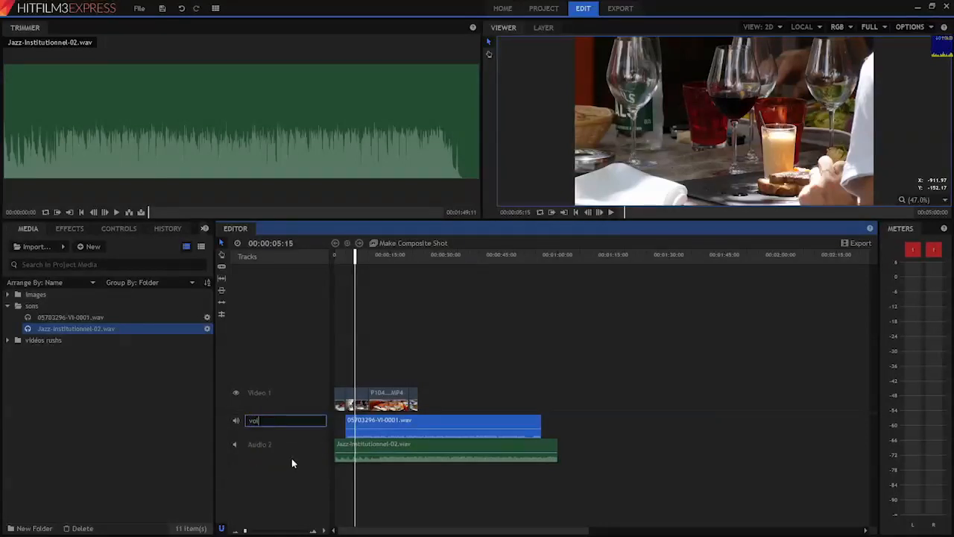
type("ff")
left_click(311, 474)
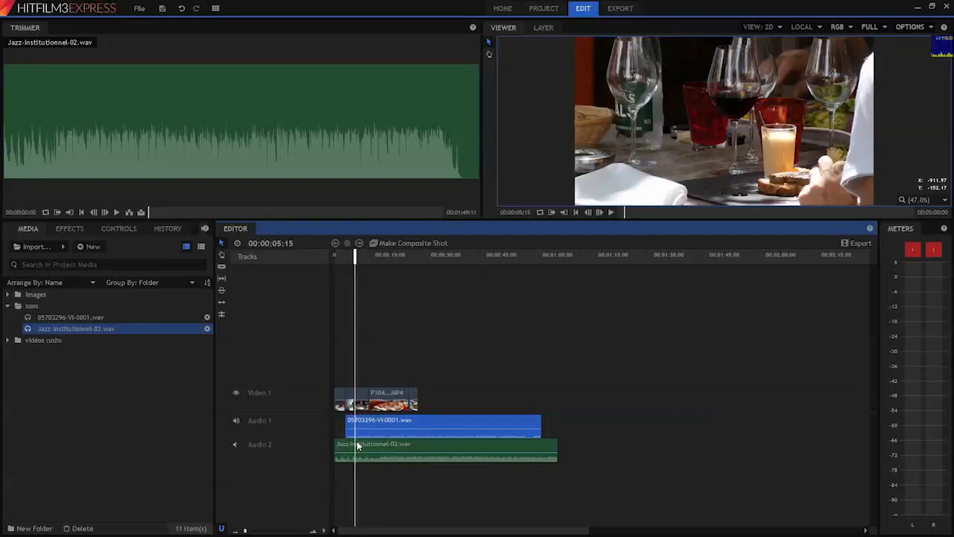
Play the voice-over alone, return to the timeline start, and play the opening music with Audio 2 unmuted.
left_click(611, 212)
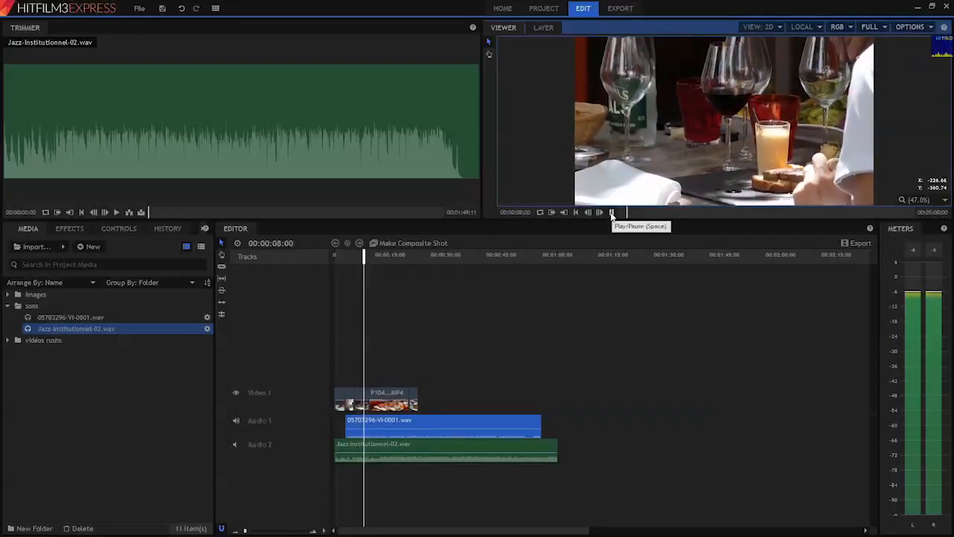
left_click(611, 213)
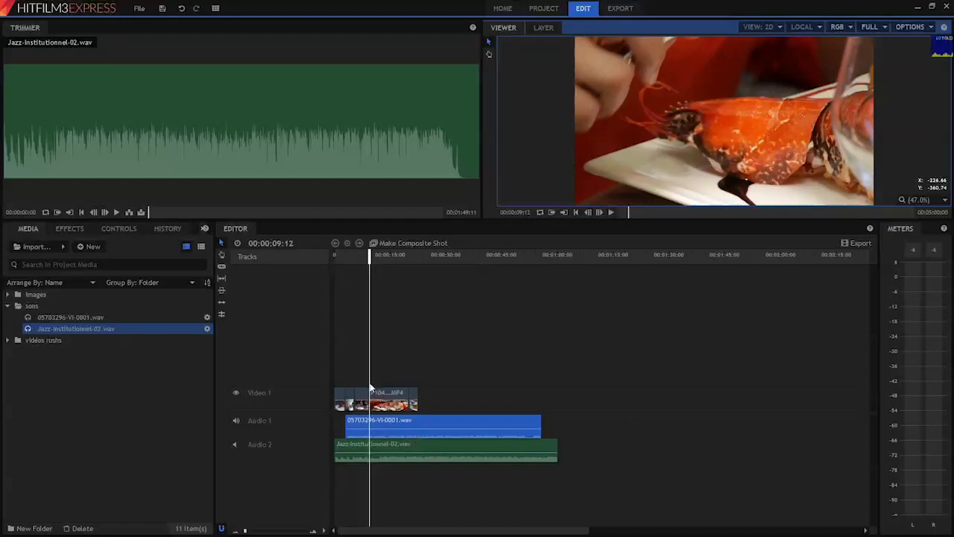
left_click(340, 254)
left_click_drag(339, 260, 332, 261)
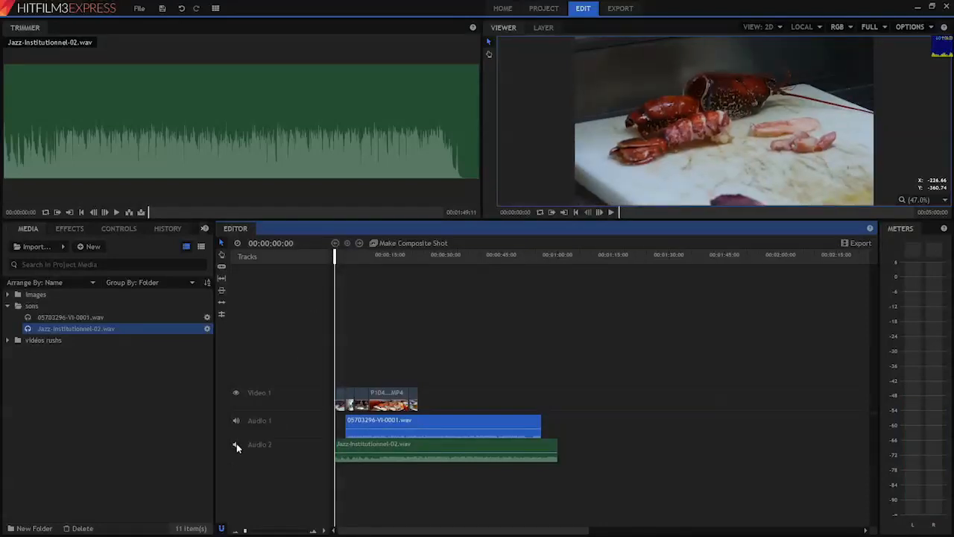
left_click(611, 213)
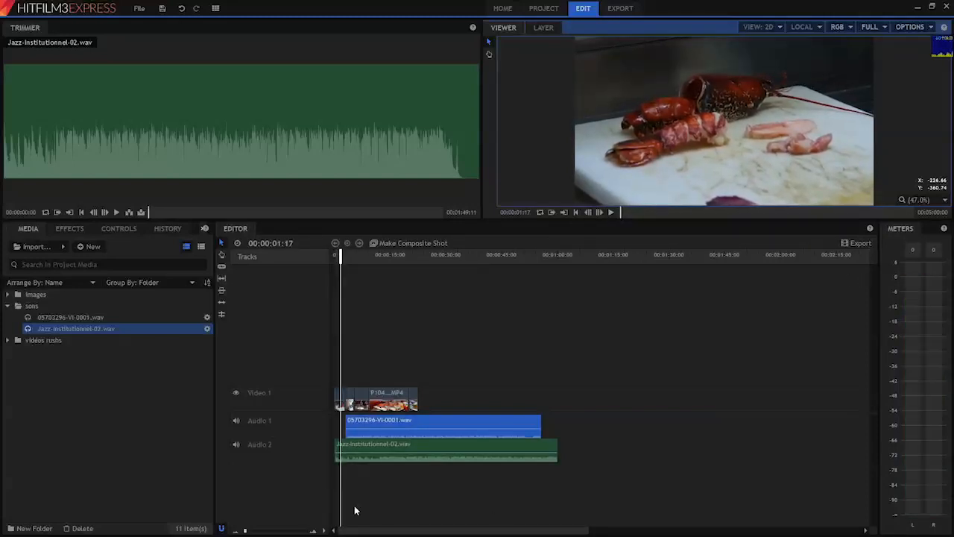
Enable keyframing on the Level property of Jazz-Institutionnel-02.wav with the playhead at 00:00:02:15.
left_click(350, 446)
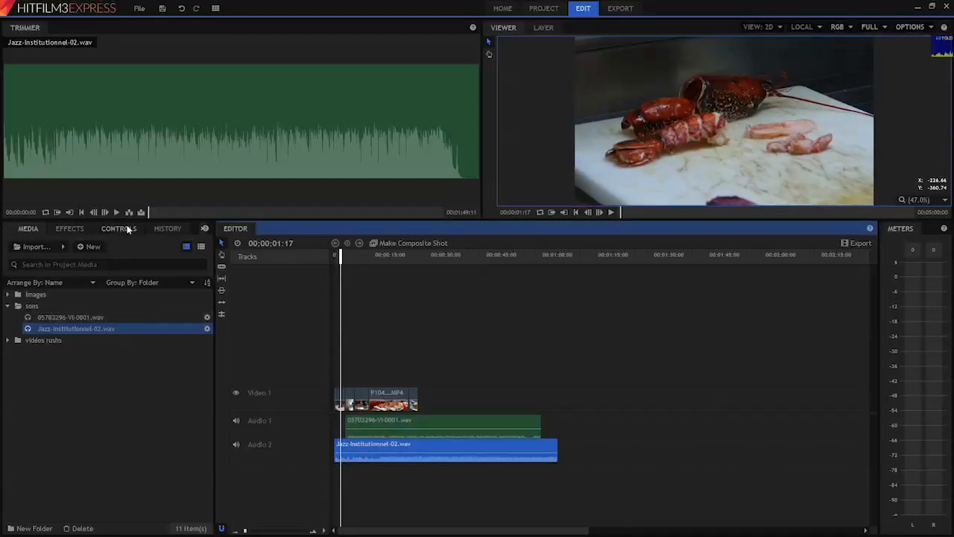
left_click(125, 228)
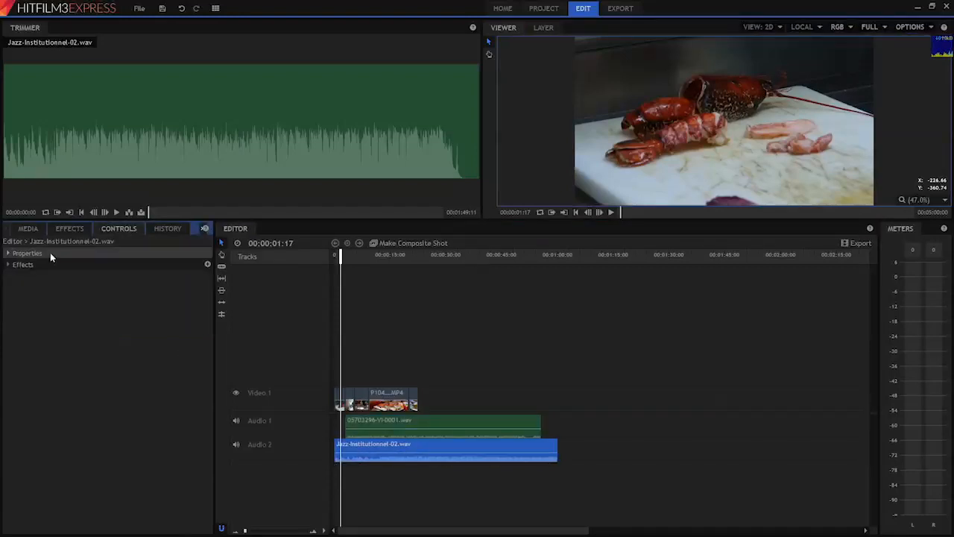
left_click(9, 254)
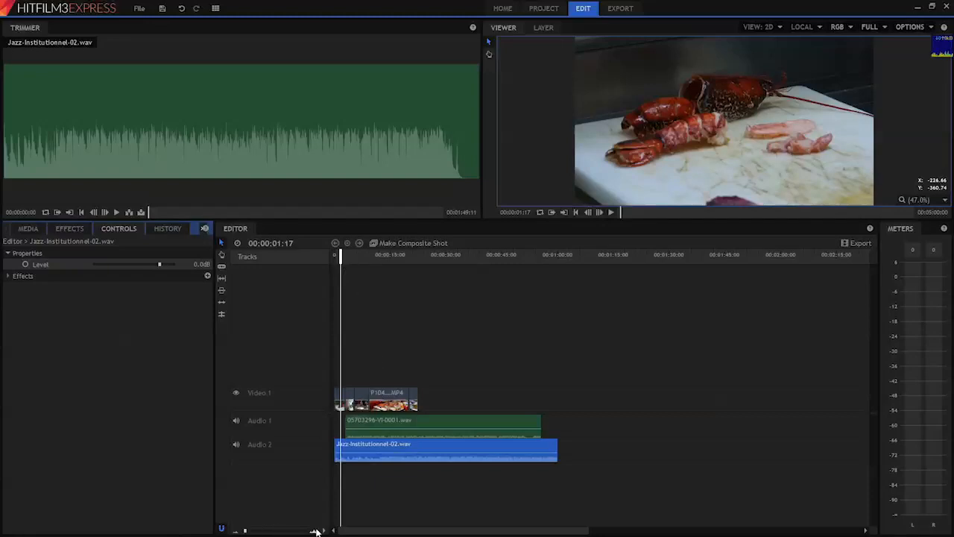
left_click(313, 530)
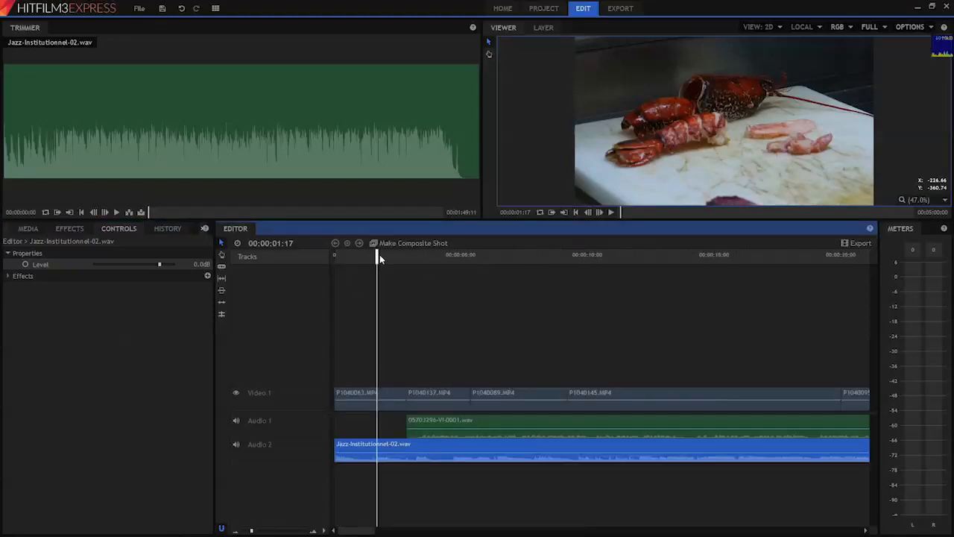
key("space")
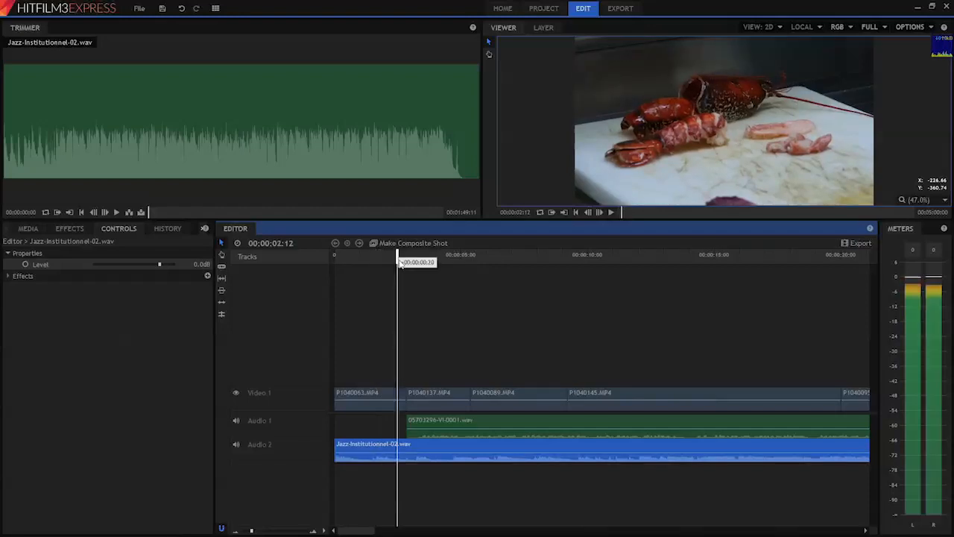
left_click(26, 265)
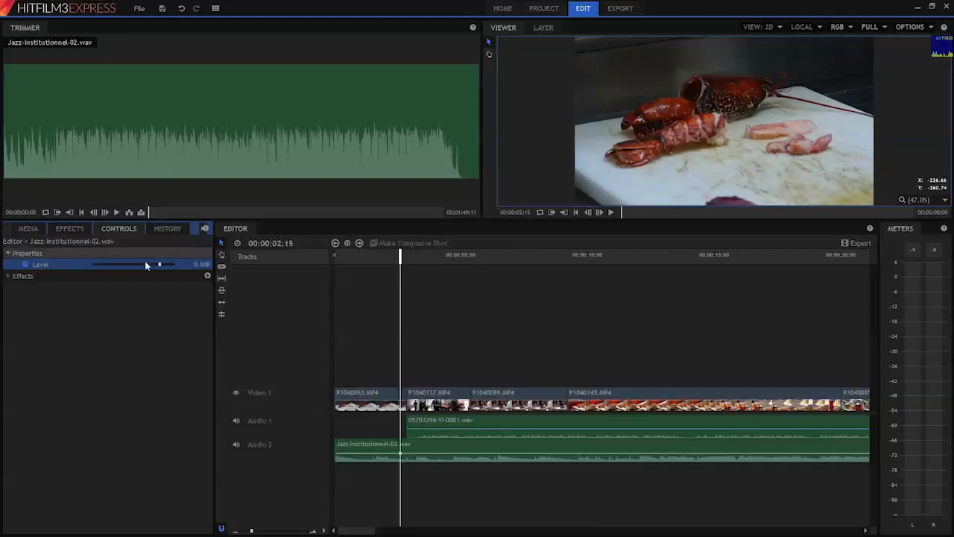
Set the Level of Jazz-Institutionnel-02.wav to -6 dB at the 00:00:02:15 keyframe.
left_click(199, 266)
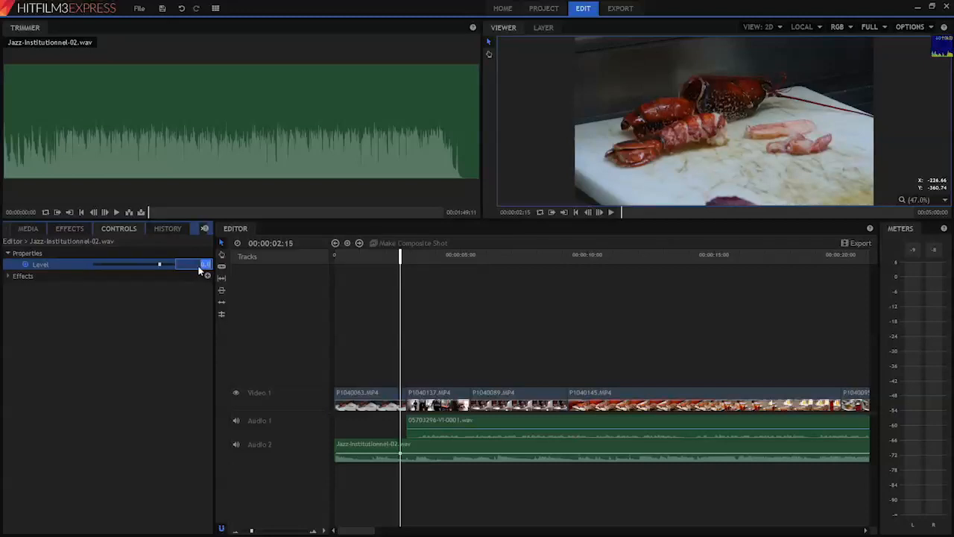
key("BackSpace")
type("-6")
key("Return")
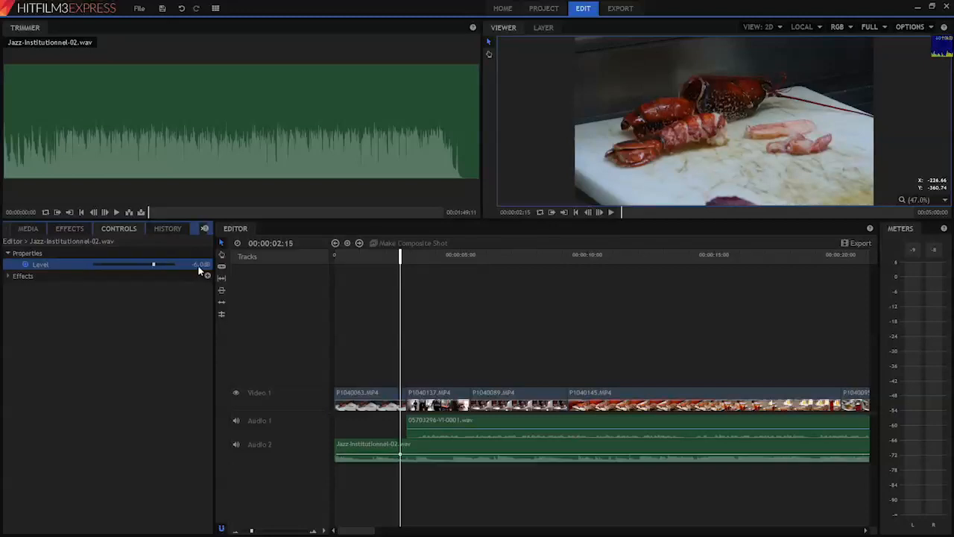
Mute the Audio 1 track and play the lowered music alone from 00:00:02:15.
left_click(240, 423)
key("space")
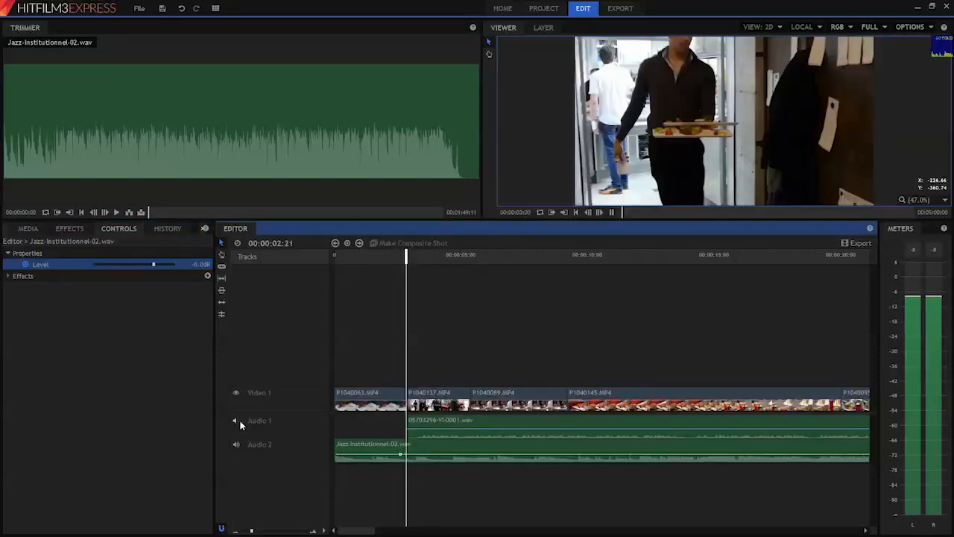
key("space")
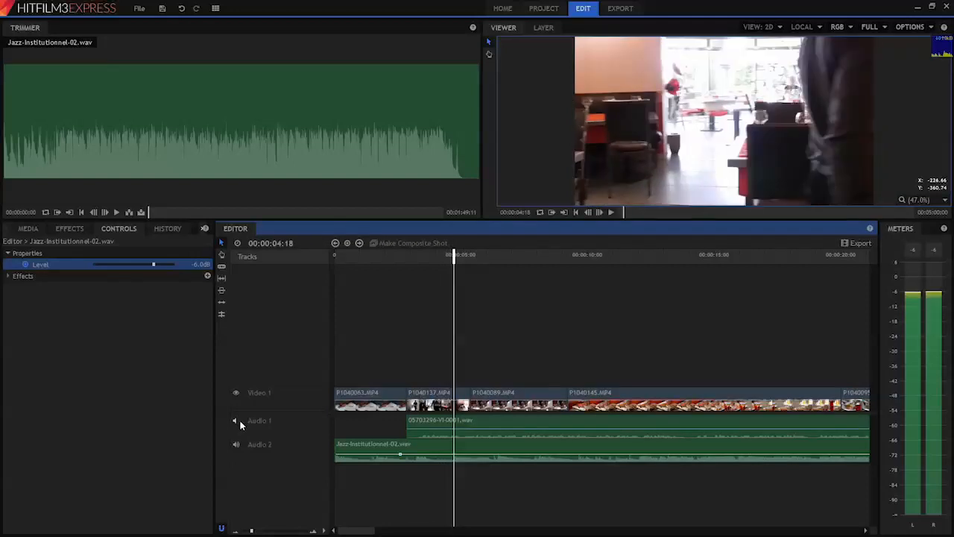
Add a -15 dB Level keyframe to the music clip at 00:00:03:01 and play the fade.
mouse_move(424, 260)
left_mouse_down()
mouse_move(484, 257)
mouse_move(412, 265)
left_mouse_up()
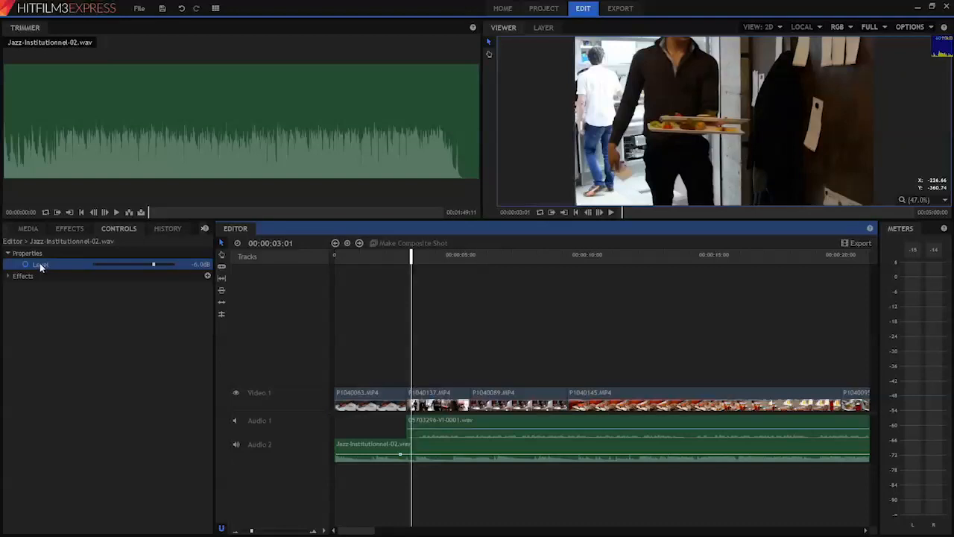
left_click(202, 265)
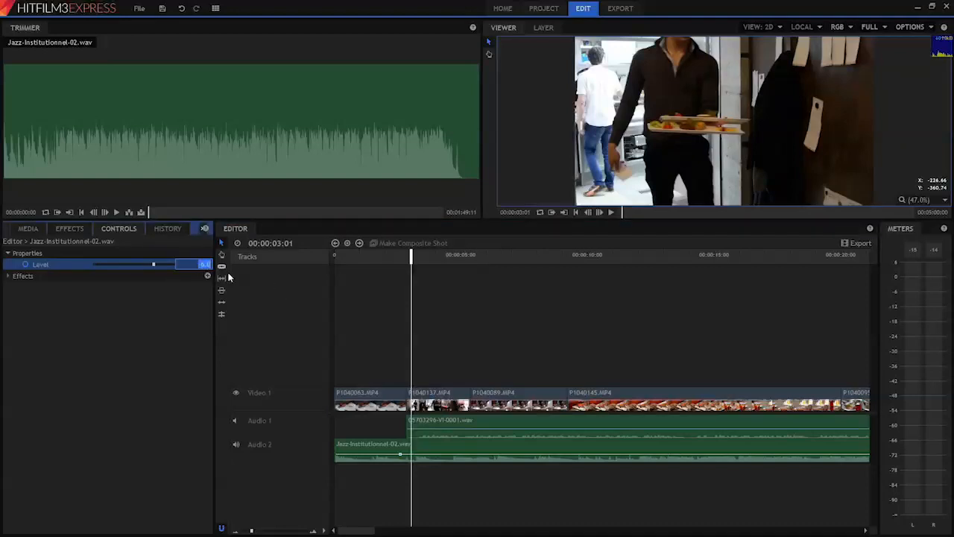
key("BackSpace")
type("-15")
key("Return")
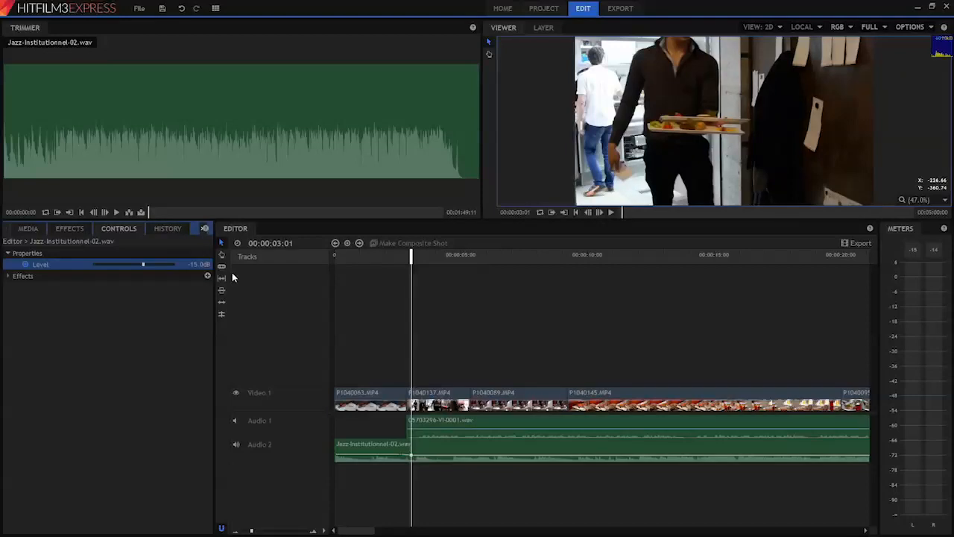
left_click(375, 258)
left_click(611, 212)
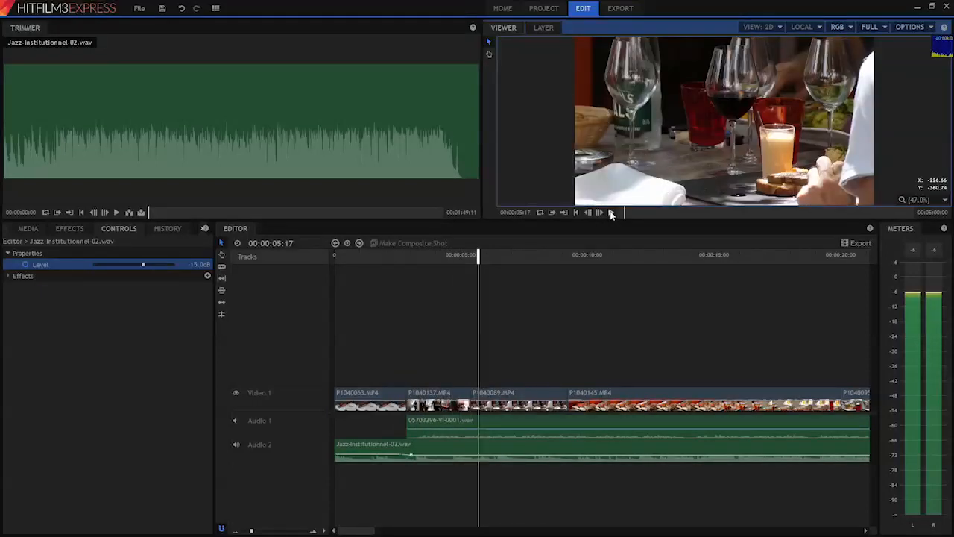
Set the music clip's Level to -25 dB at the 00:00:03:01 keyframe.
left_click_drag(350, 255, 413, 267)
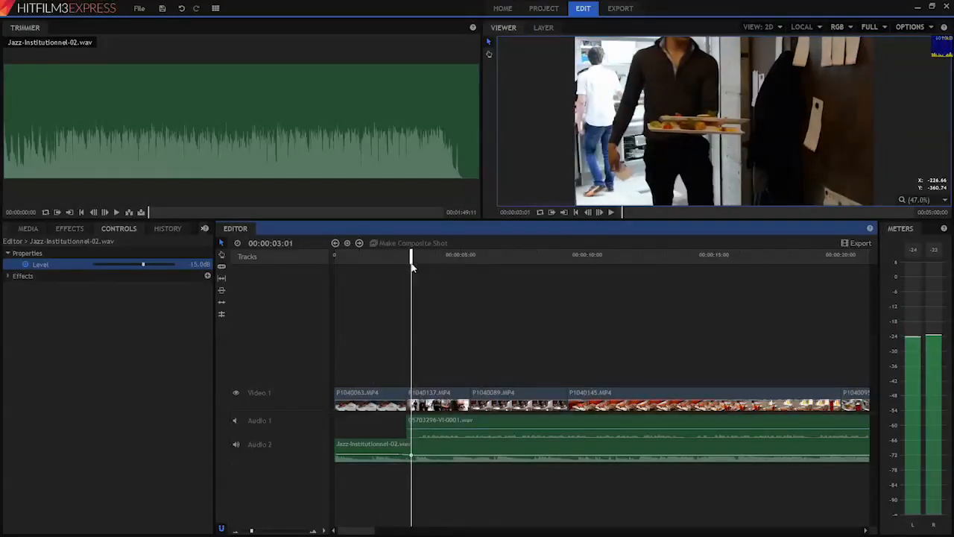
left_click(194, 265)
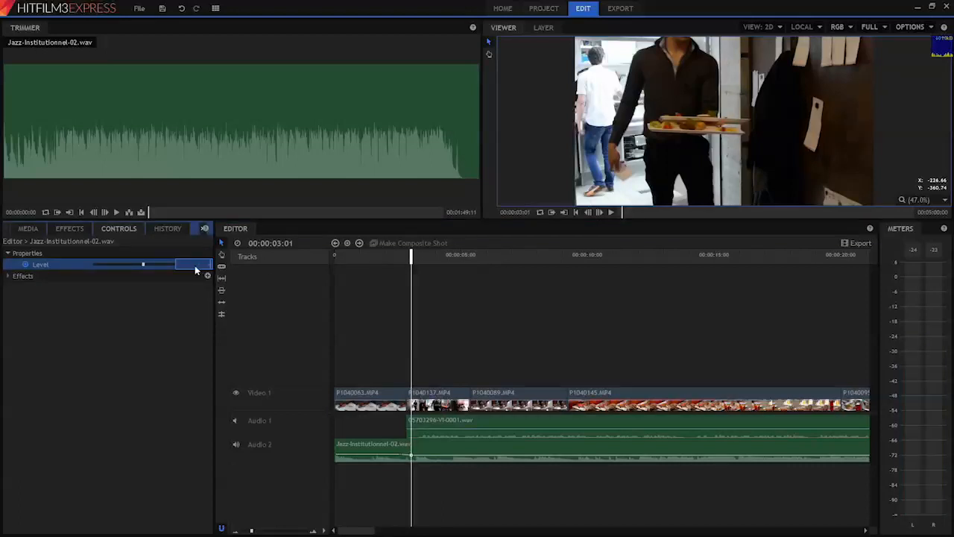
type("-25")
key("Return")
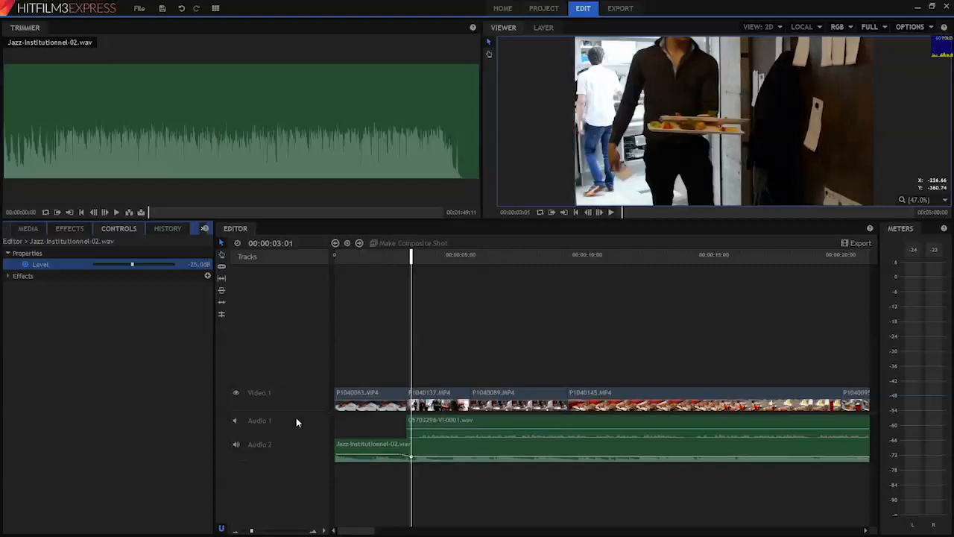
Unmute the Audio 1 track and play the music and voice-over together from 00:00:01:14.
left_click(237, 422)
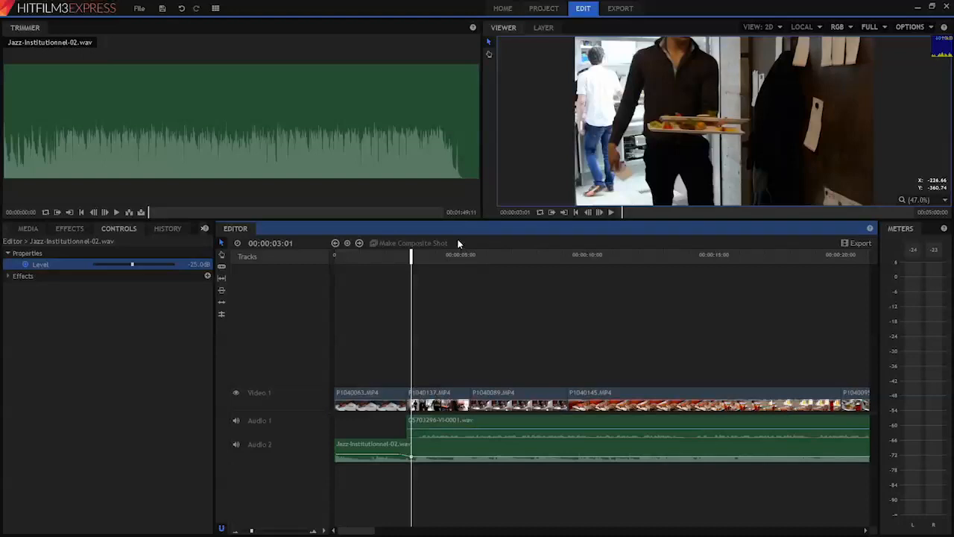
left_click(391, 260)
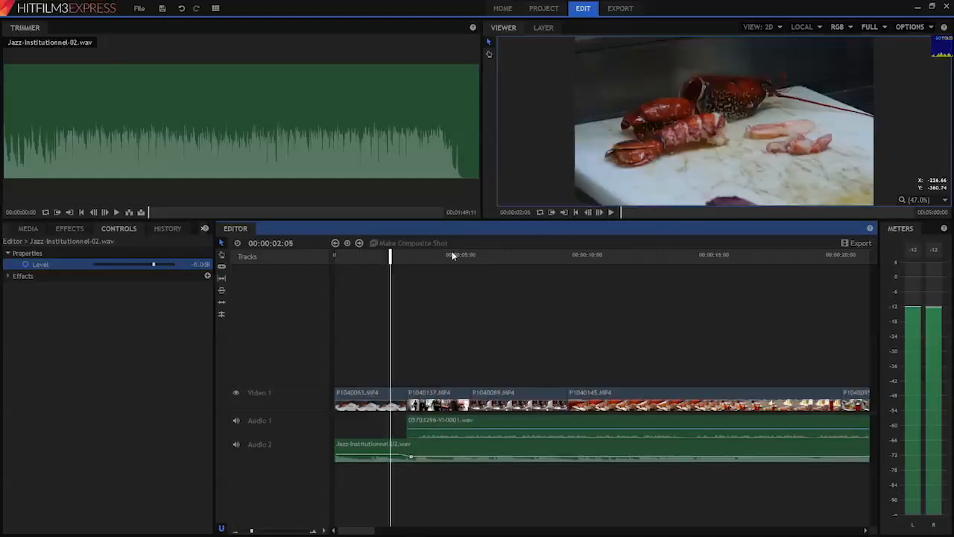
left_click(372, 259)
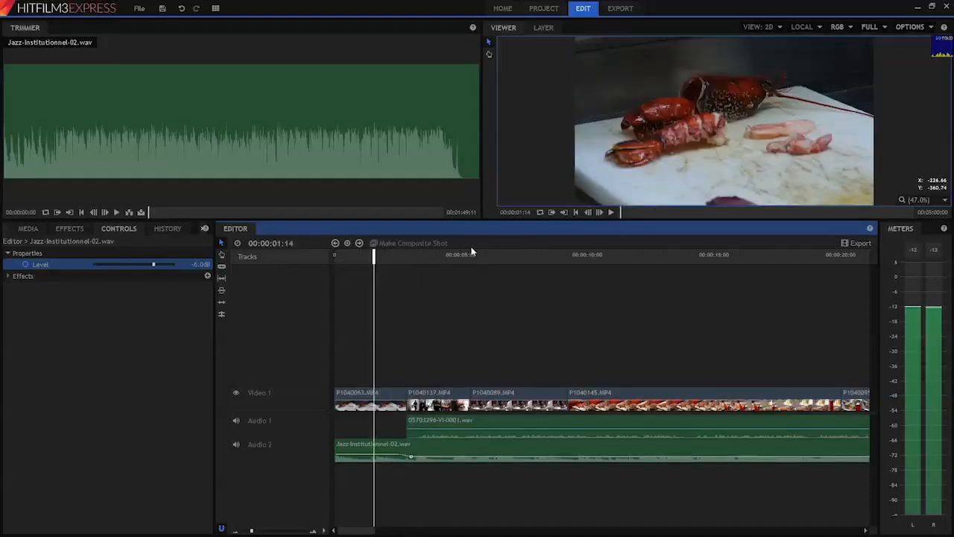
left_click(610, 213)
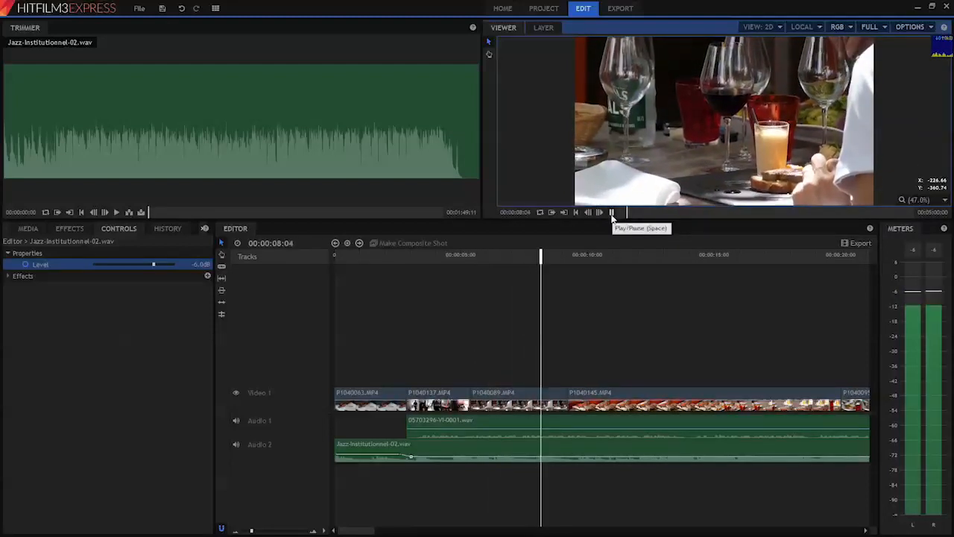
left_click(610, 213)
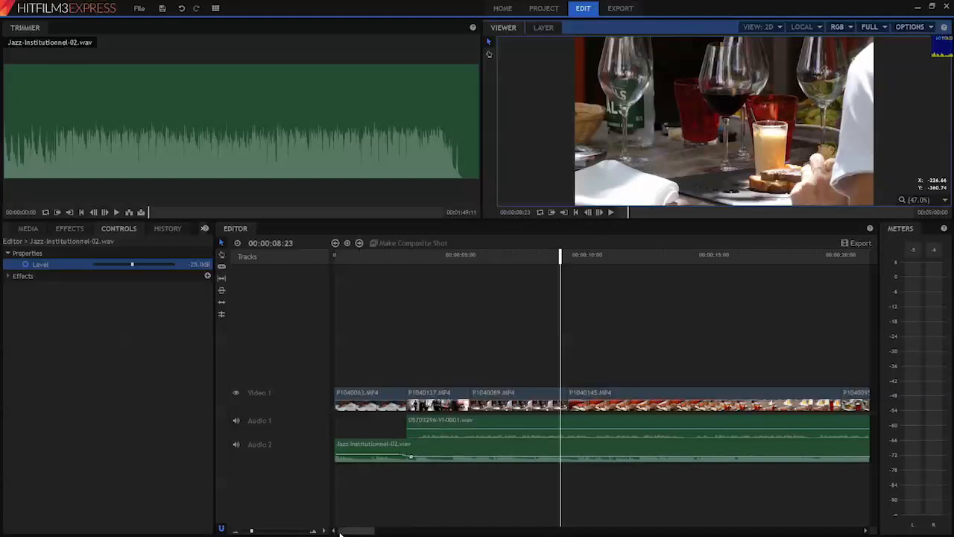
Try to add a music Level keyframe at 00:00:55:15, near the voice-over's end, by switching keyframing off and on again.
left_click_drag(251, 532, 244, 531)
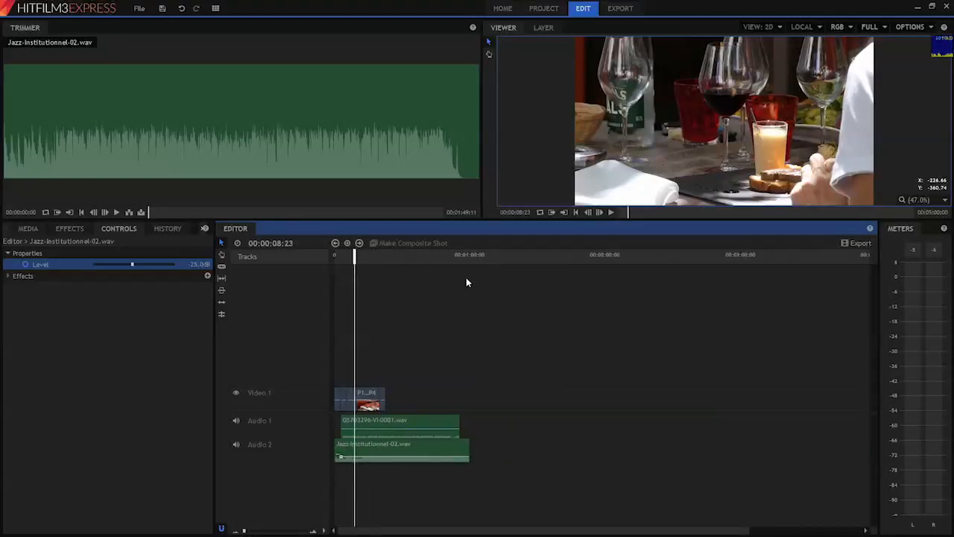
left_click_drag(457, 259, 456, 257)
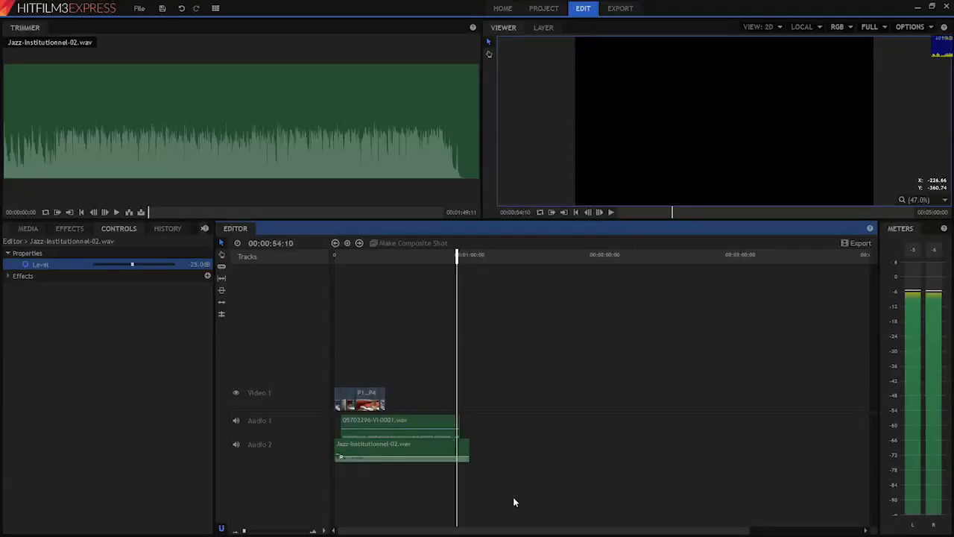
left_click(313, 530)
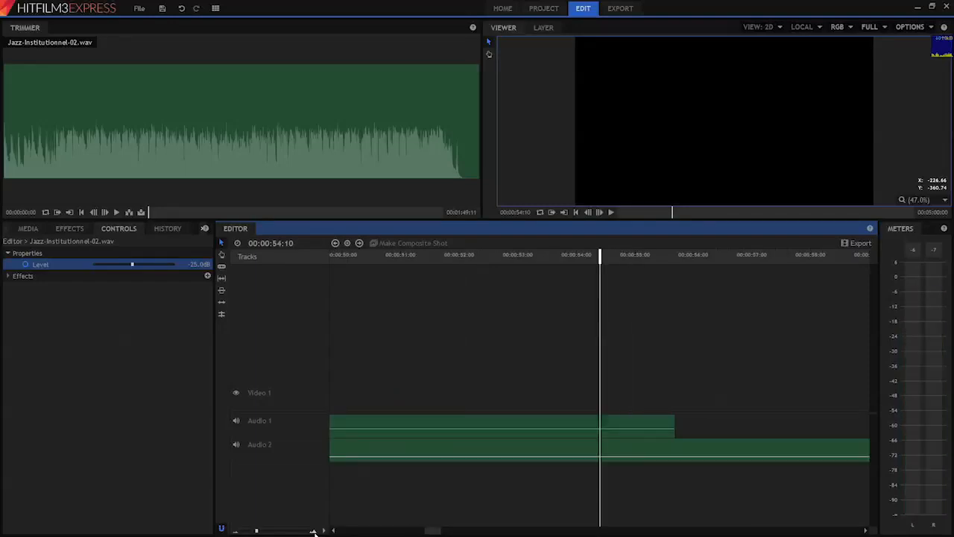
left_click(663, 257)
left_click_drag(663, 257, 670, 262)
left_click(676, 455)
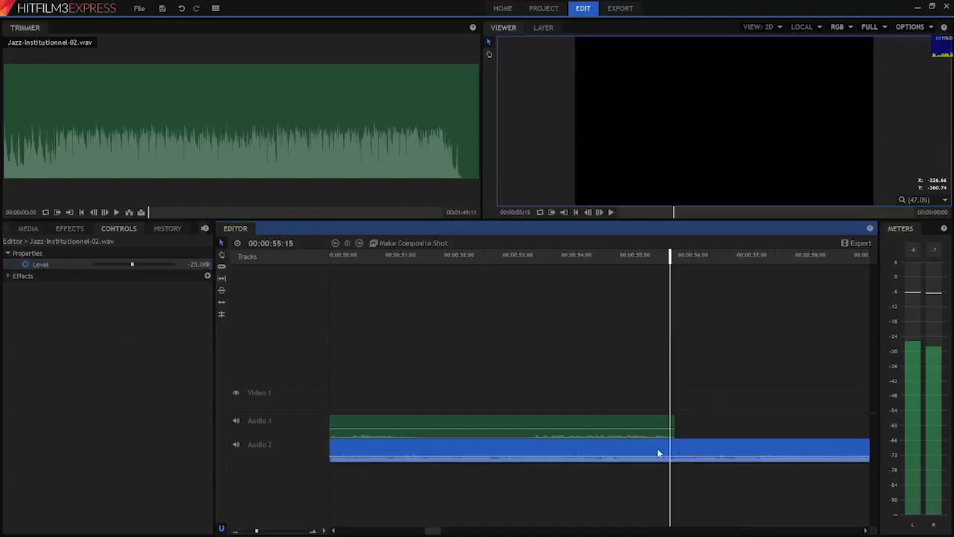
left_click(202, 265)
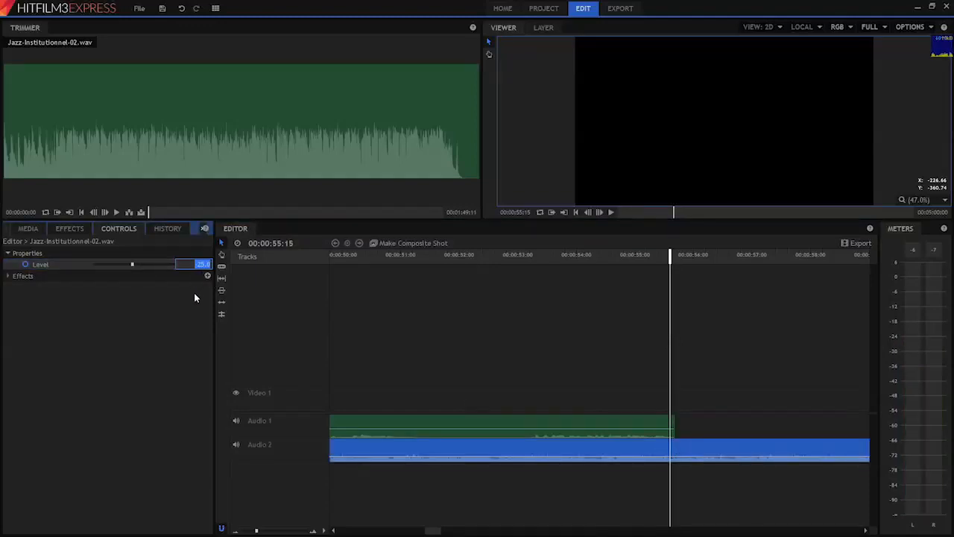
left_click(195, 297)
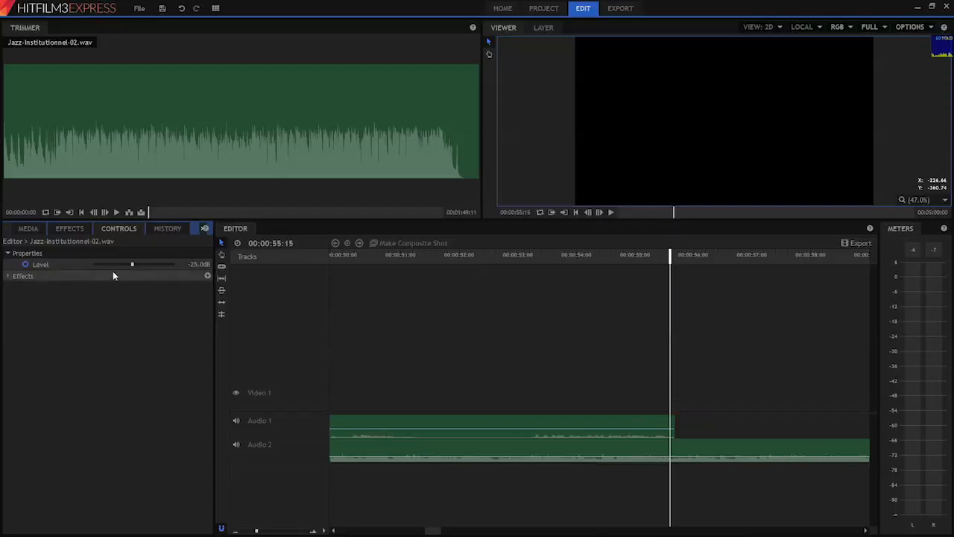
left_click(27, 266)
left_click(27, 266)
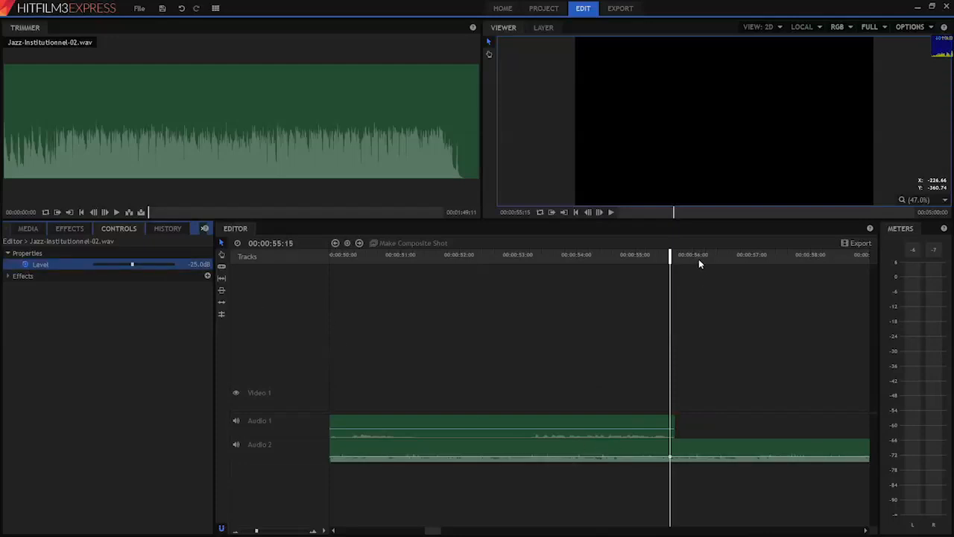
Try to add another music Level keyframe at 00:00:55:19 by switching keyframing off and back on.
left_click(672, 257)
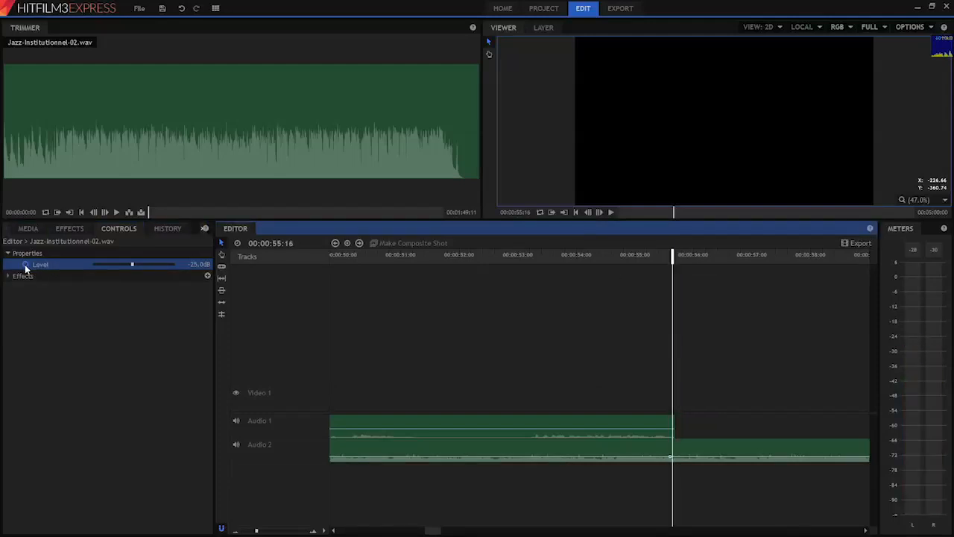
left_click_drag(674, 258, 680, 260)
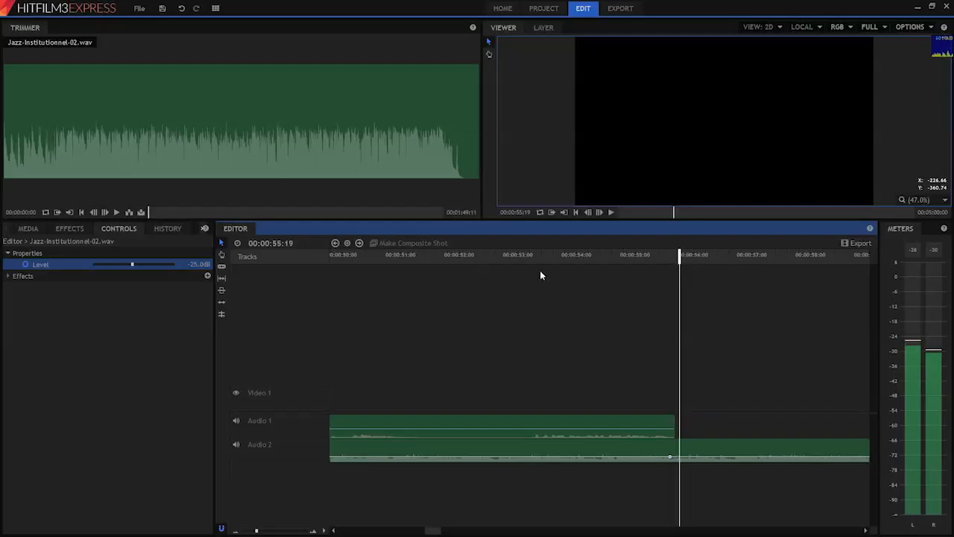
left_click(25, 264)
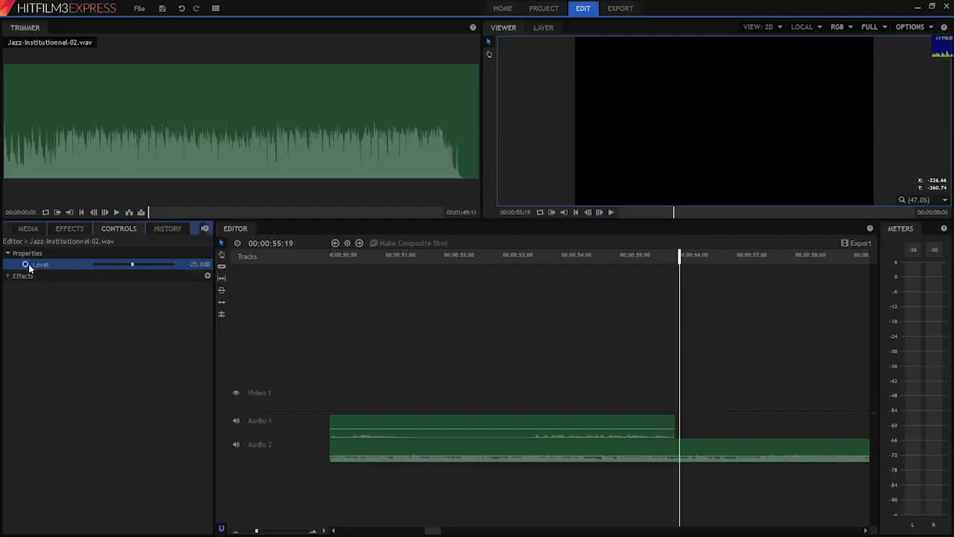
left_click(25, 263)
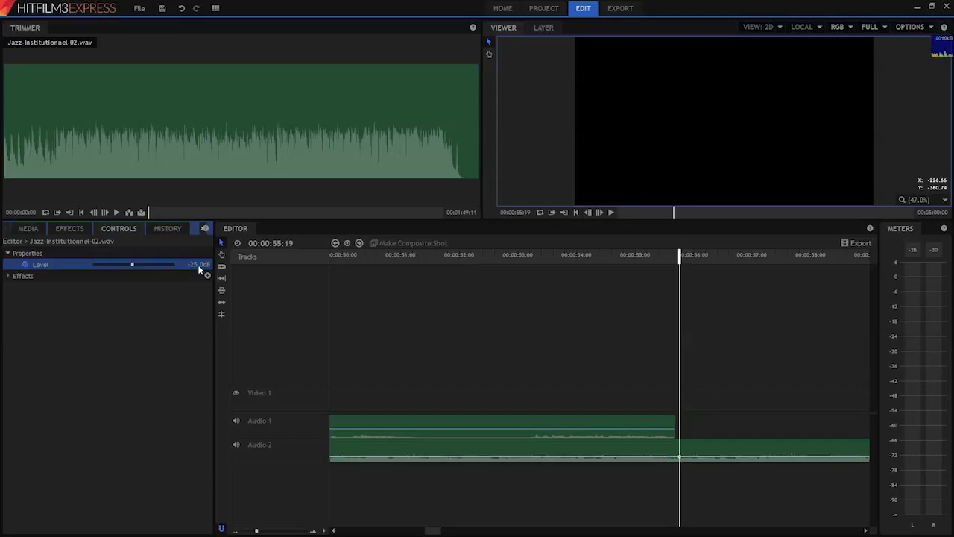
Undo the keyframing toggles on the music clip's Level property to recover its earlier keyframes.
key("ctrl+z")
key("ctrl+y")
left_click(198, 266)
Add a -25 dB Level keyframe to the music clip at 00:00:55:14, just before the voice-over ends.
left_click(669, 258)
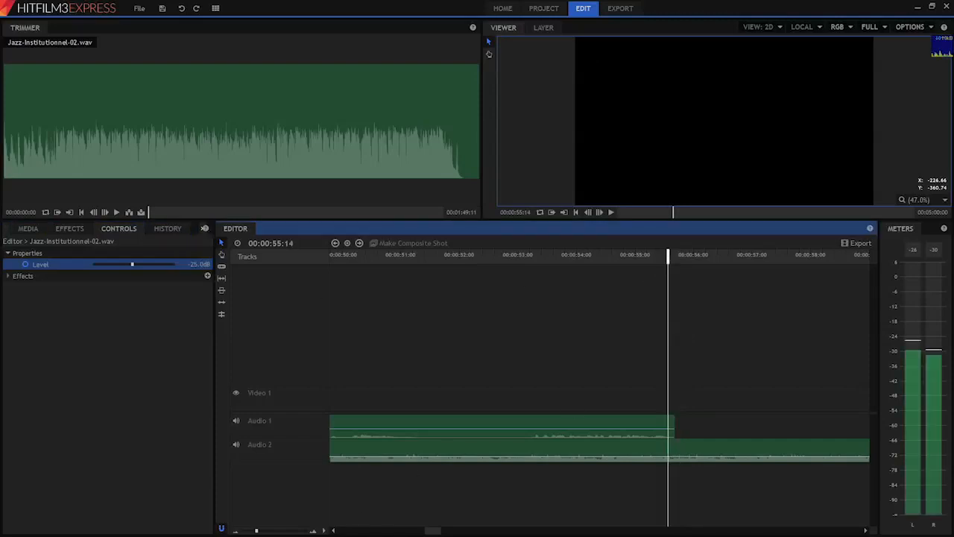
mouse_move(435, 534)
left_mouse_down()
mouse_move(344, 534)
mouse_move(441, 530)
left_mouse_up()
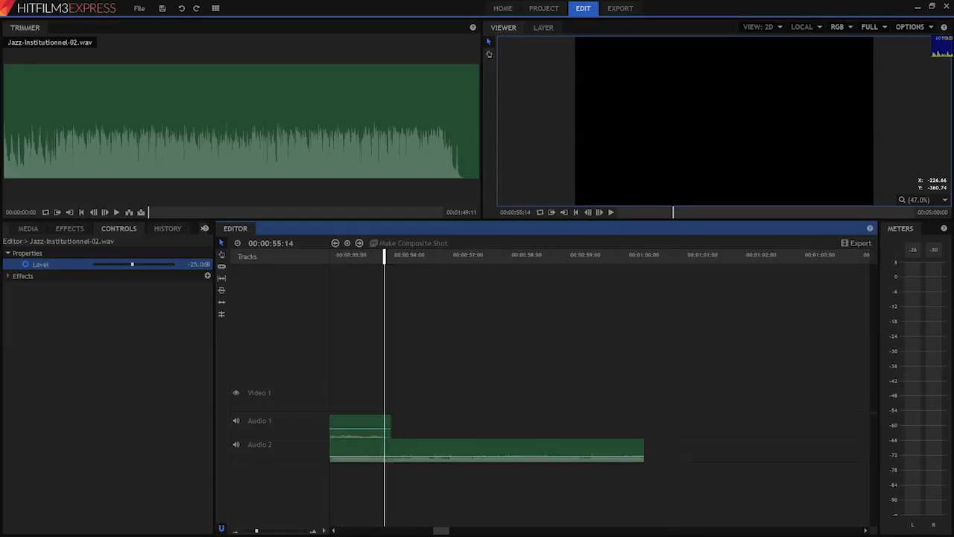
left_click(201, 266)
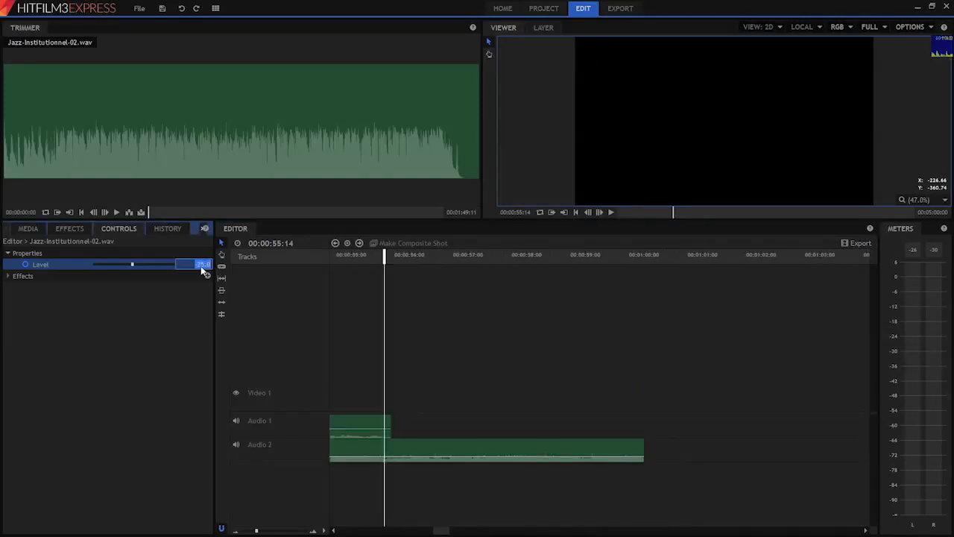
key("Return")
Add a -6 dB Level keyframe to the music at 00:00:55:19 and play the rise from 00:00:54:22.
left_click_drag(384, 260, 396, 260)
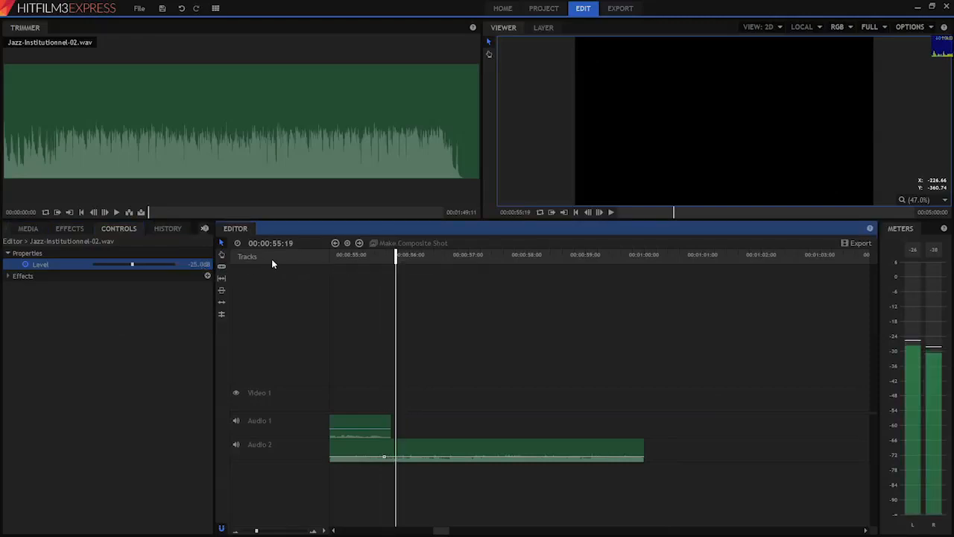
left_click(200, 267)
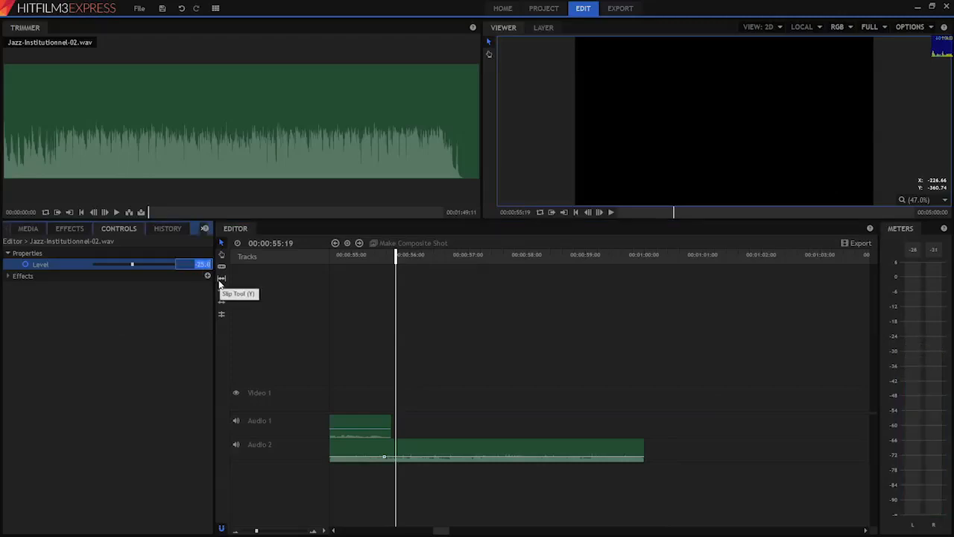
type("-6")
key("Return")
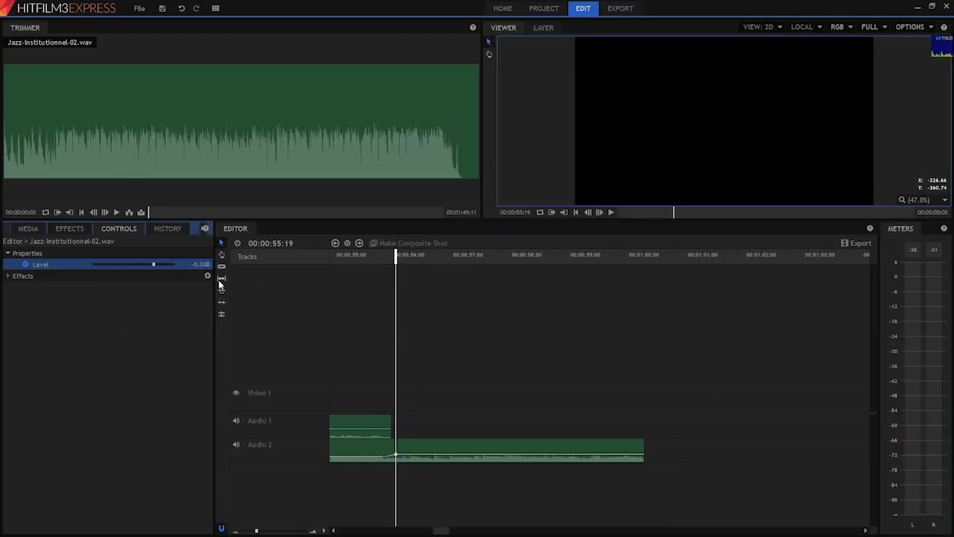
left_click(345, 255)
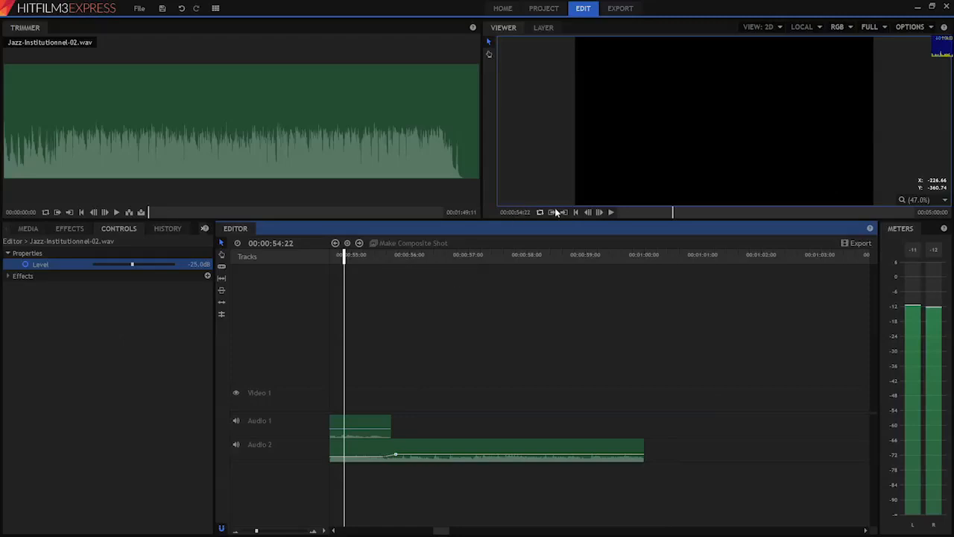
left_click(609, 213)
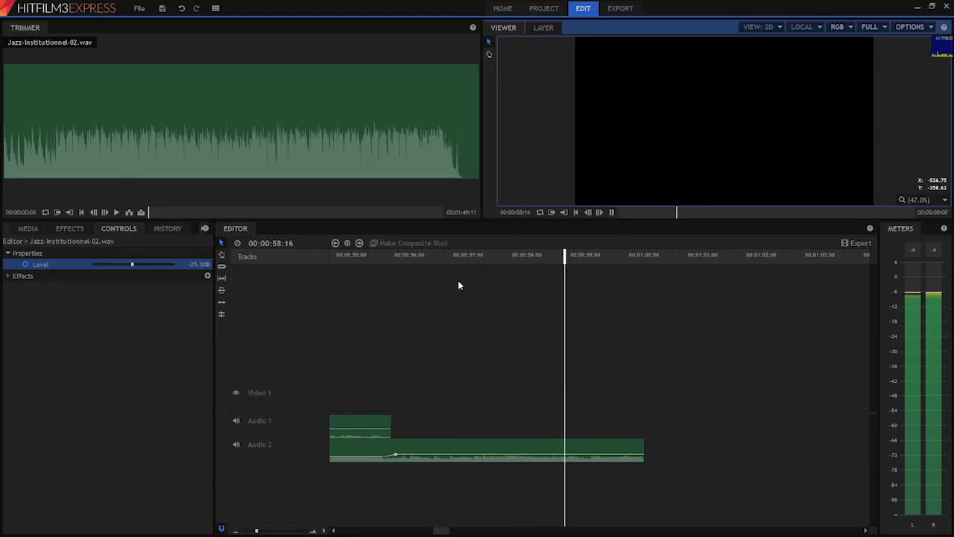
Replay the end of the voice-over, starting about 00:00:52, to check the music's rise after it.
left_click(610, 212)
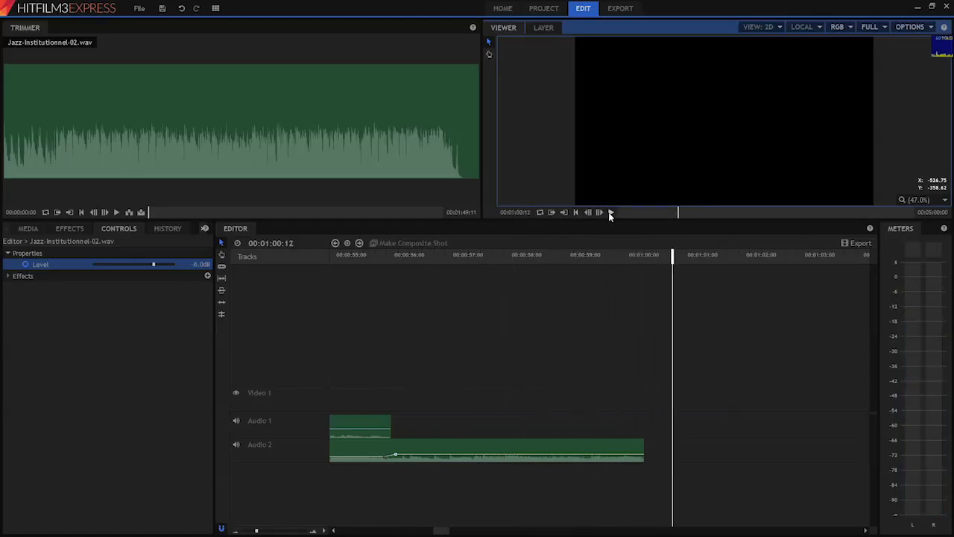
left_click_drag(441, 530, 430, 530)
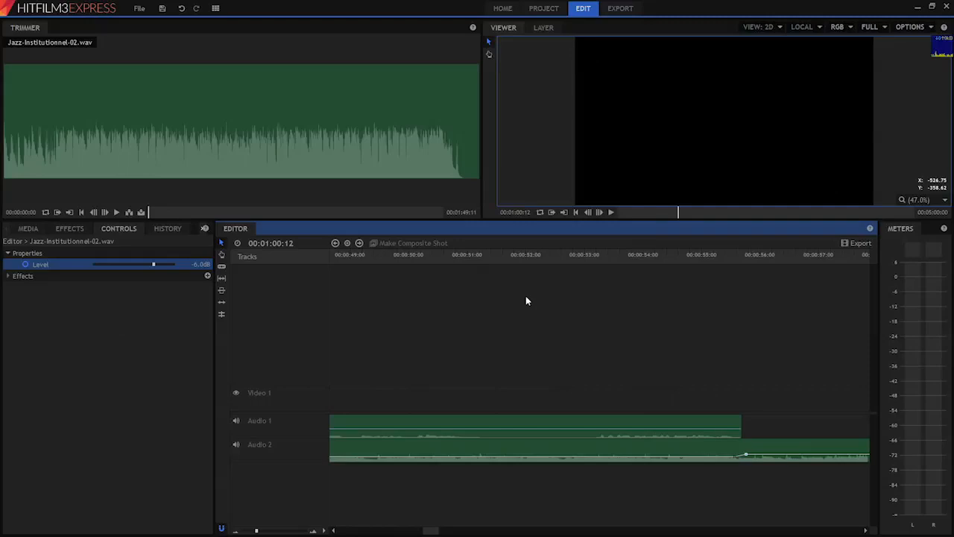
left_click(552, 255)
left_click(609, 213)
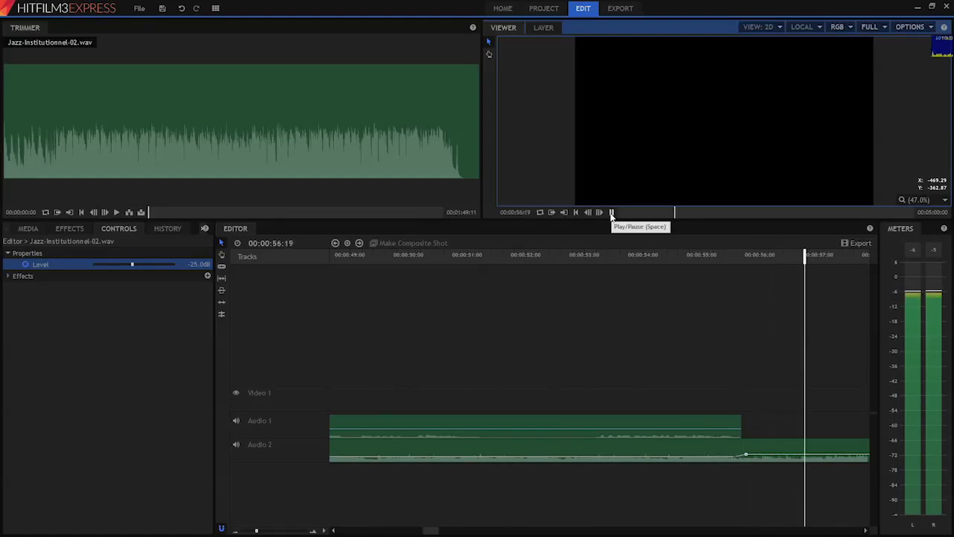
left_click(612, 213)
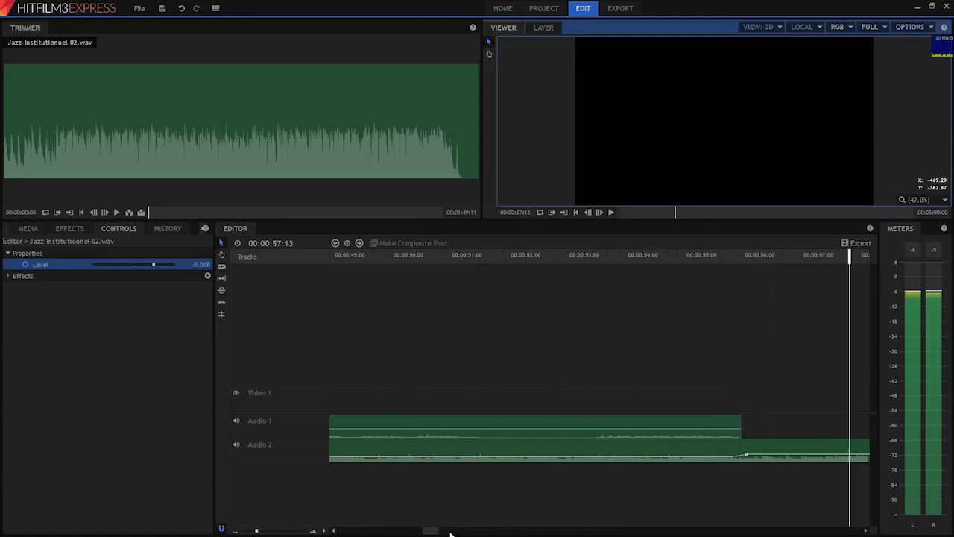
Extend the end of the Jazz-Institutionnel-02.wav clip on Audio 2 to 00:01:02:00.
mouse_move(256, 531)
left_mouse_down()
mouse_move(241, 530)
mouse_move(256, 531)
left_mouse_up()
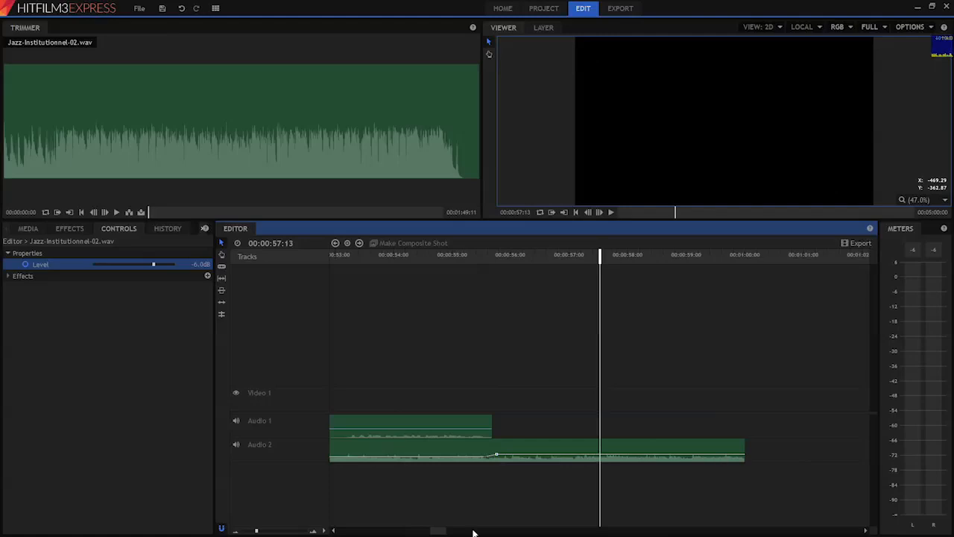
left_click_drag(437, 531, 445, 534)
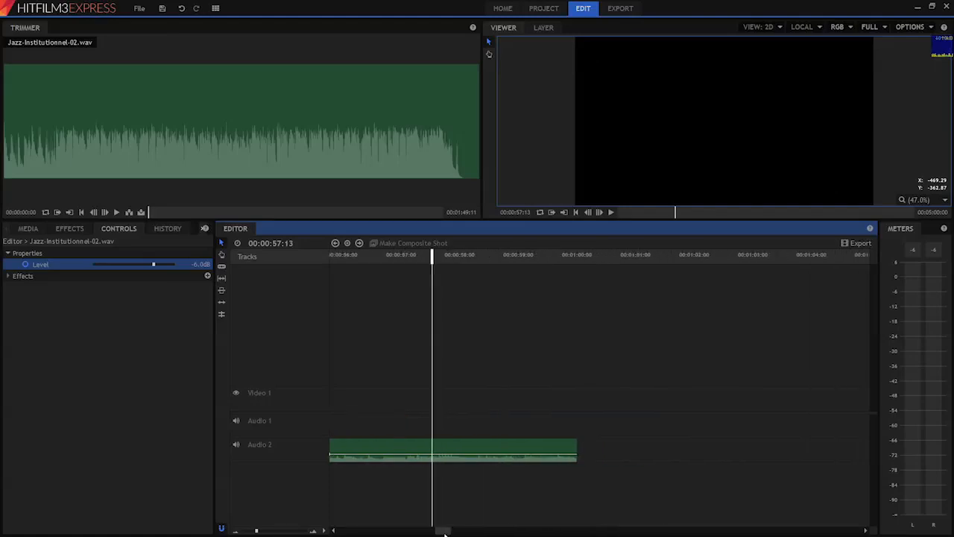
left_click(694, 254)
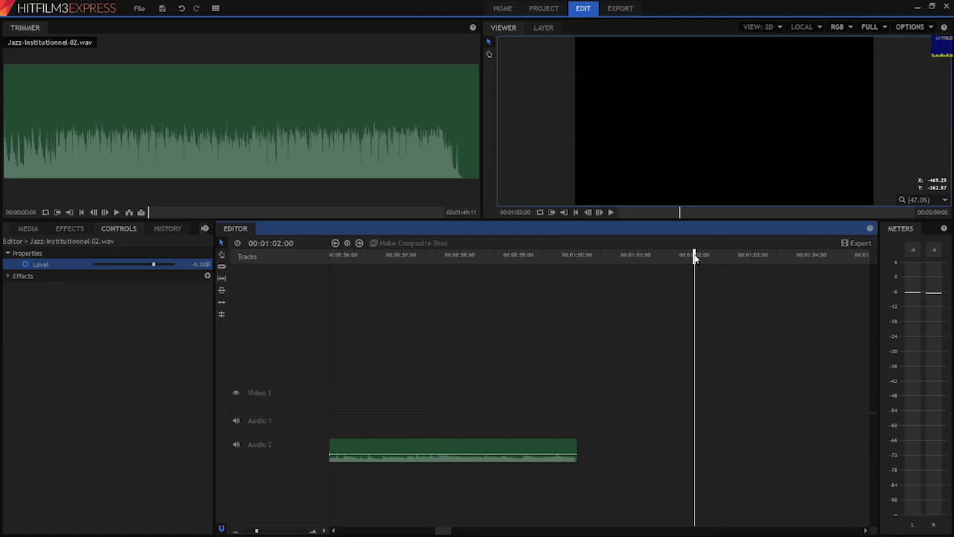
left_click_drag(576, 450, 695, 468)
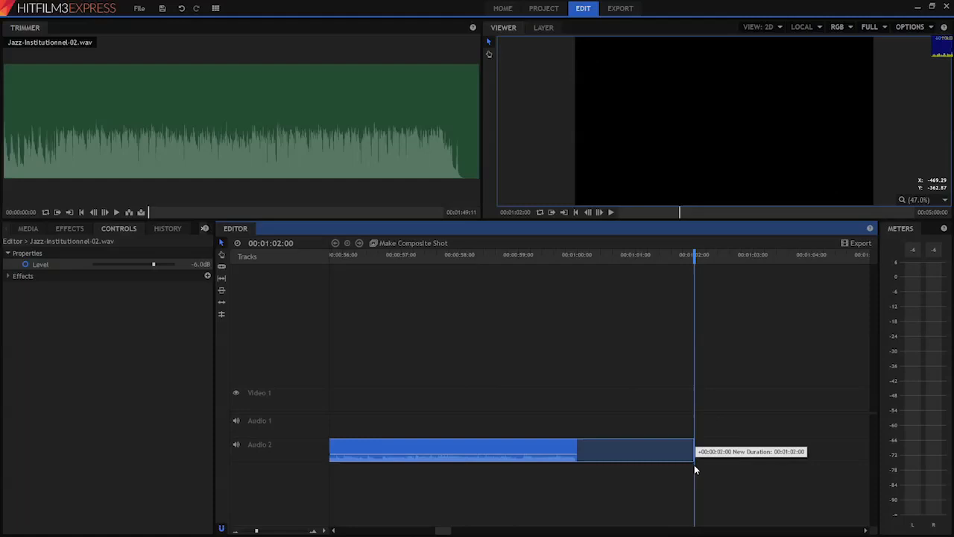
left_click_drag(694, 465, 694, 465)
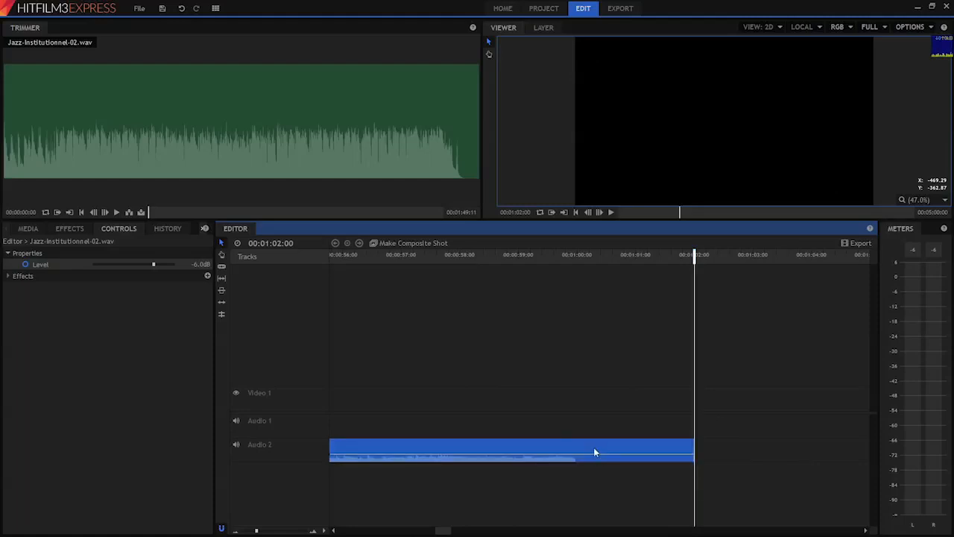
Add a -6 dB Level keyframe to the music clip at 00:01:00:12.
left_click_drag(564, 255, 605, 265)
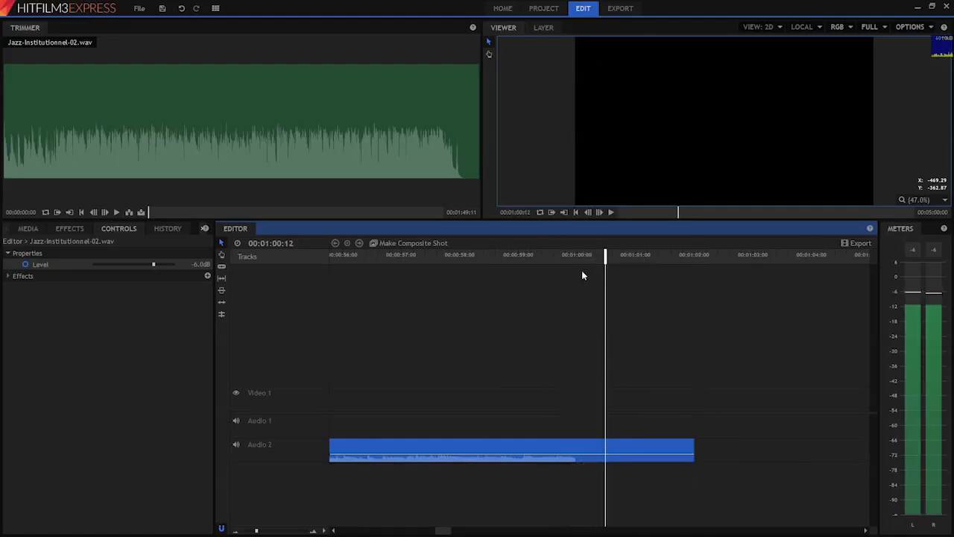
left_click(203, 266)
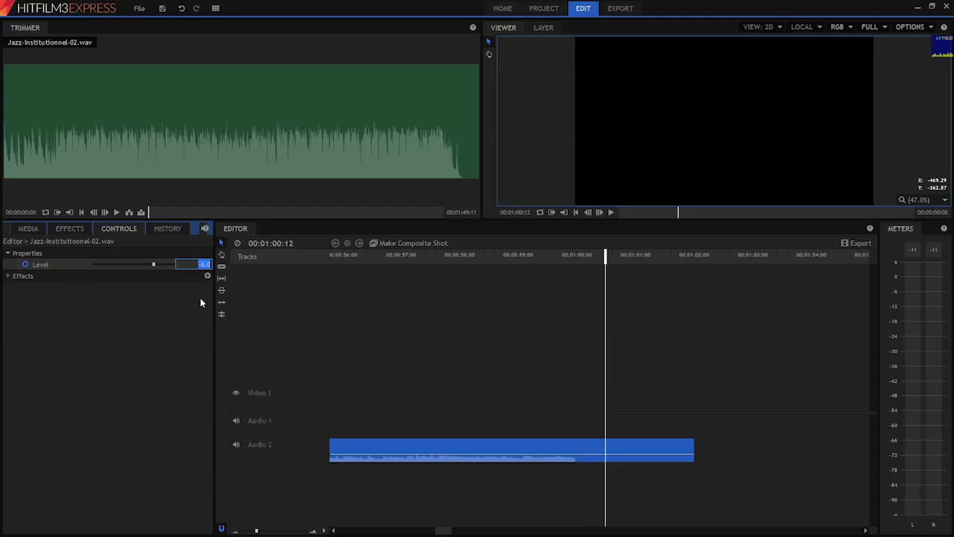
key("Return")
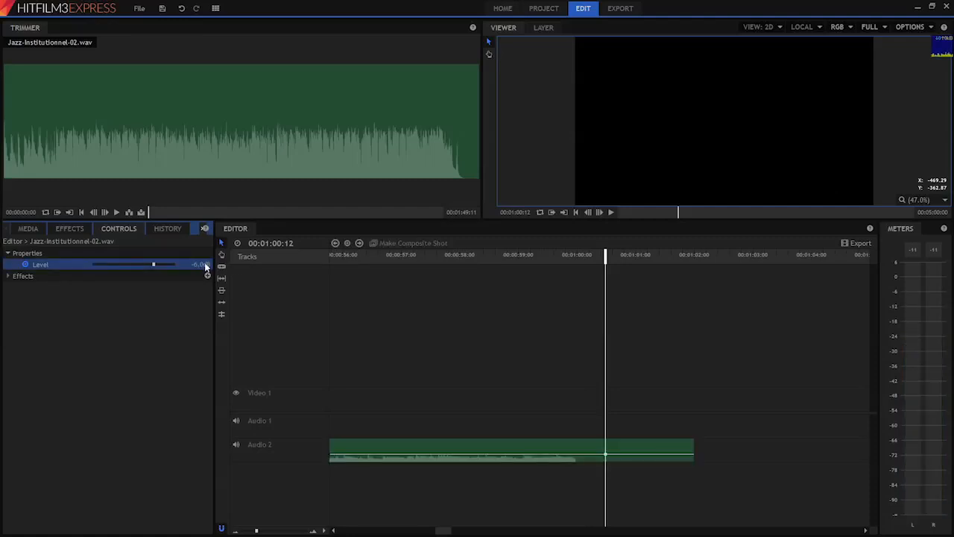
left_click(203, 263)
key("Return")
Lower the music's Level to -60 dB at its end, 00:01:02:00, to complete a fade-out.
left_click_drag(639, 255, 691, 265)
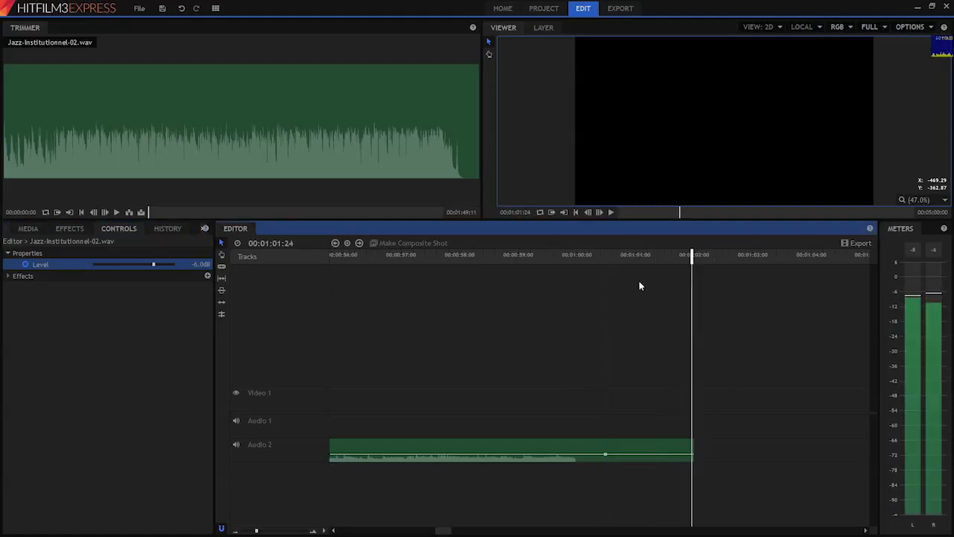
left_click(696, 255)
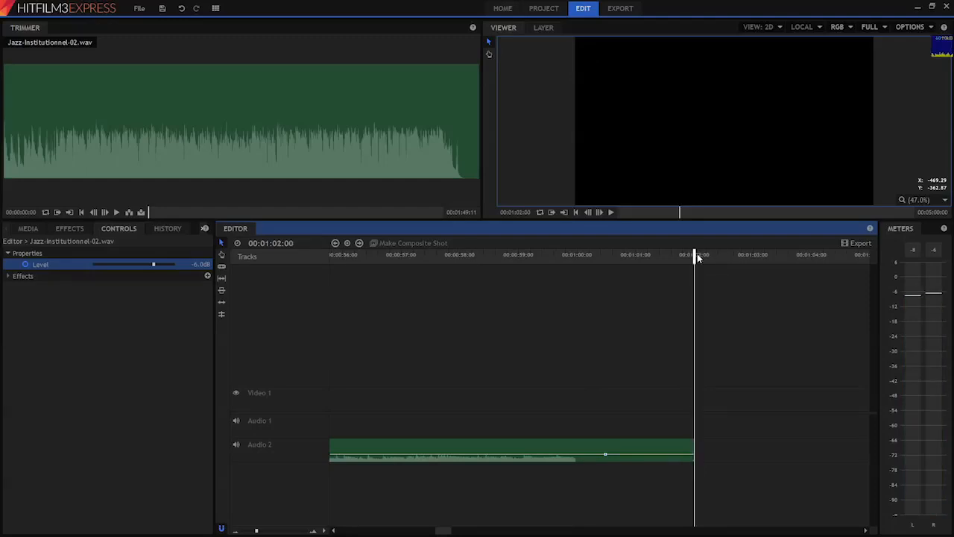
left_click_drag(155, 267, 66, 270)
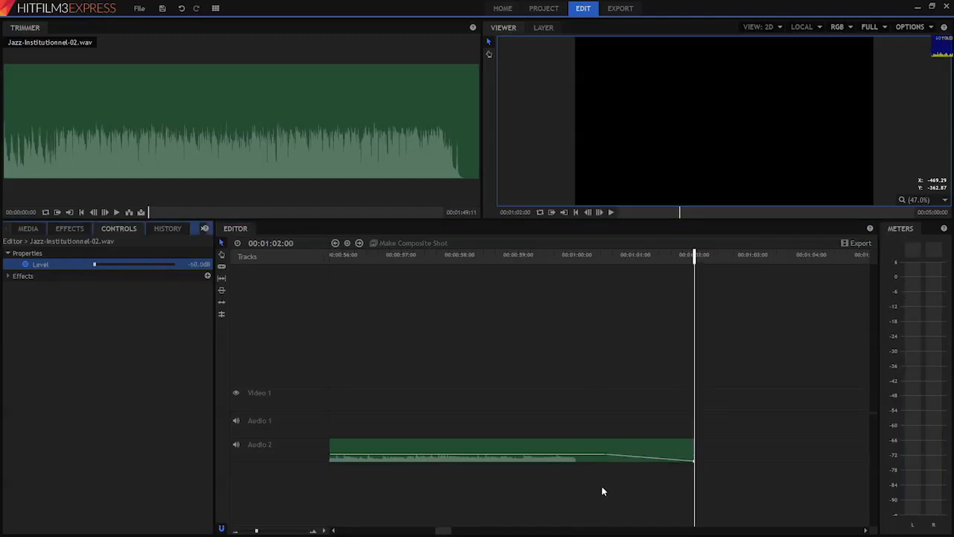
Play the end of the music from about 00:00:59 to check its fade-out.
left_click(594, 256)
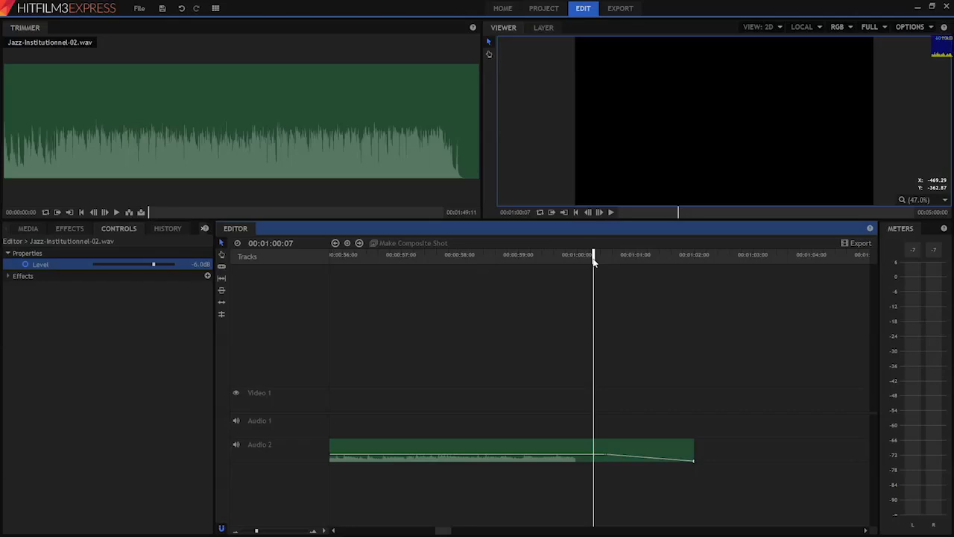
left_click(542, 257)
key("space")
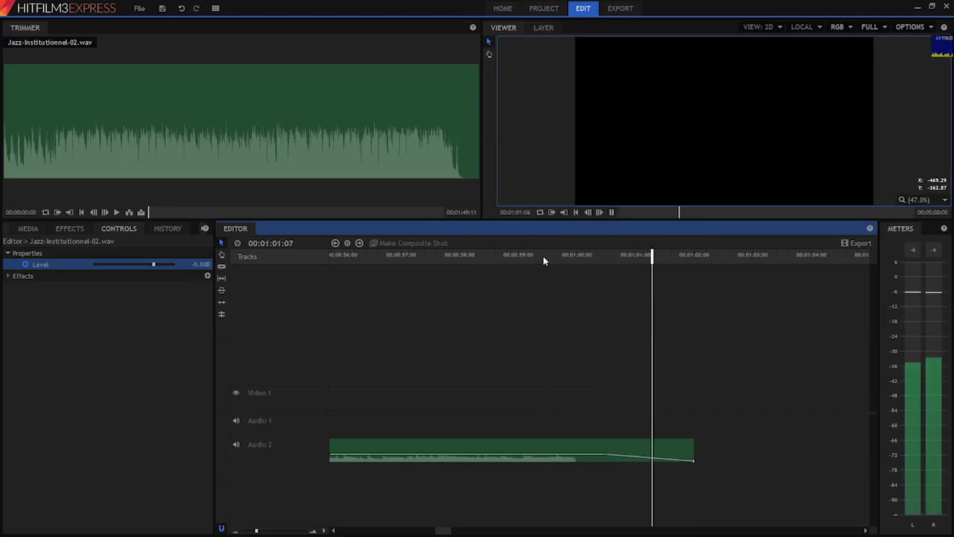
key("space")
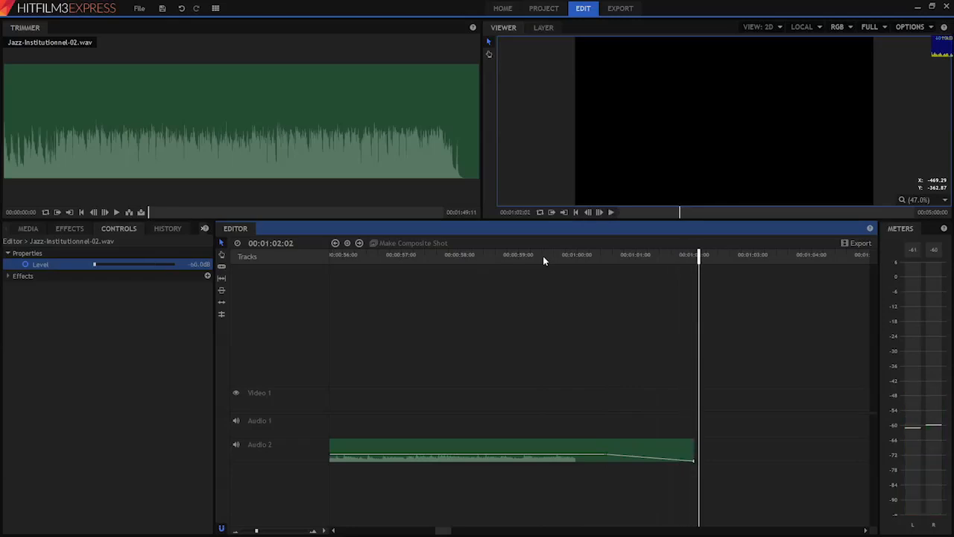
Link the last video clip on Video 1 with the voice-over clip and shift the linked pair slightly forward in time.
left_click_drag(256, 530, 244, 531)
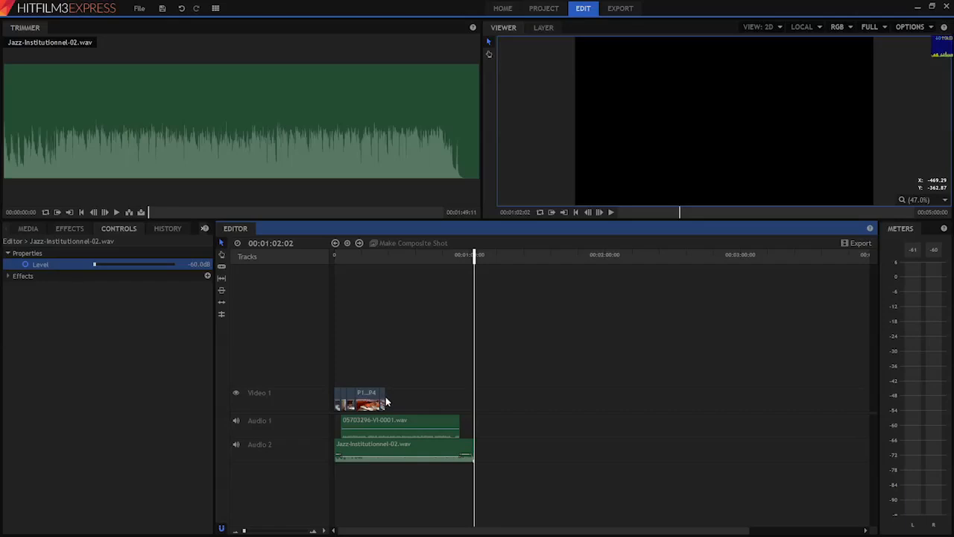
left_click(382, 420)
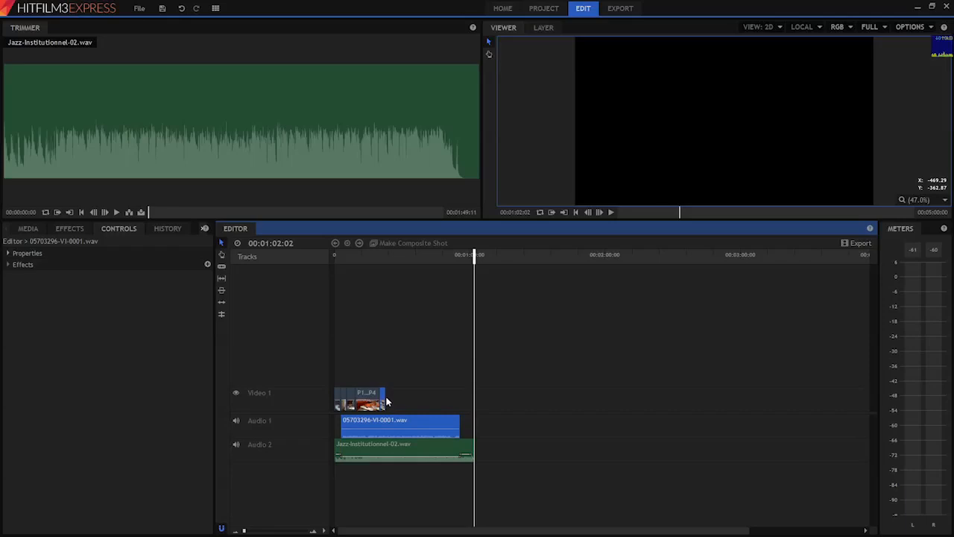
right_click(382, 402)
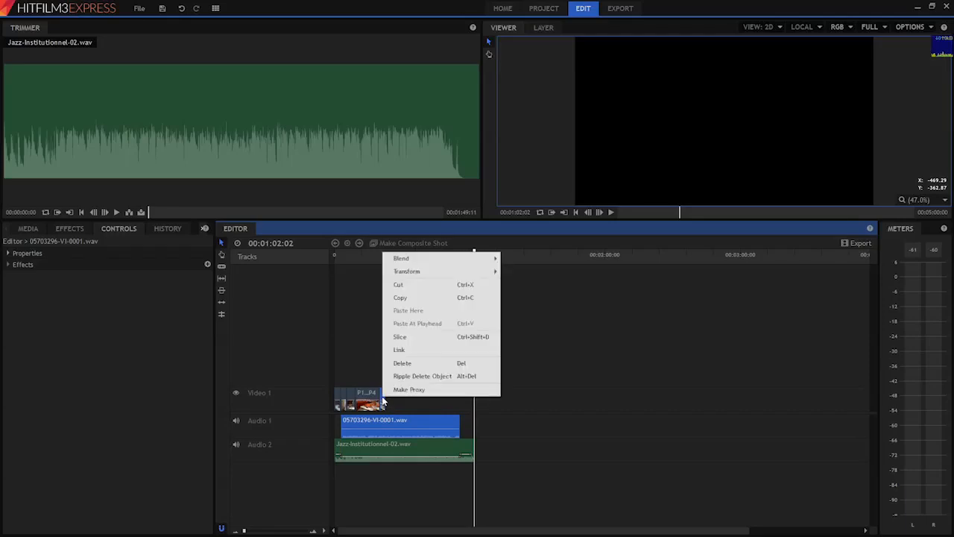
left_click(407, 351)
left_click_drag(430, 424, 438, 431)
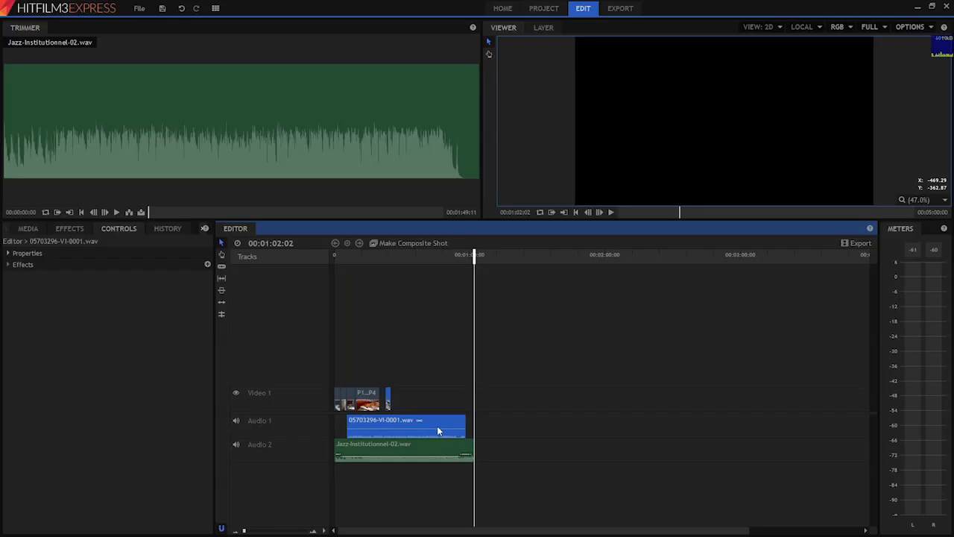
Undo the move and the link between the last video clip and the voice-over, and clear the selection.
key("ctrl+z")
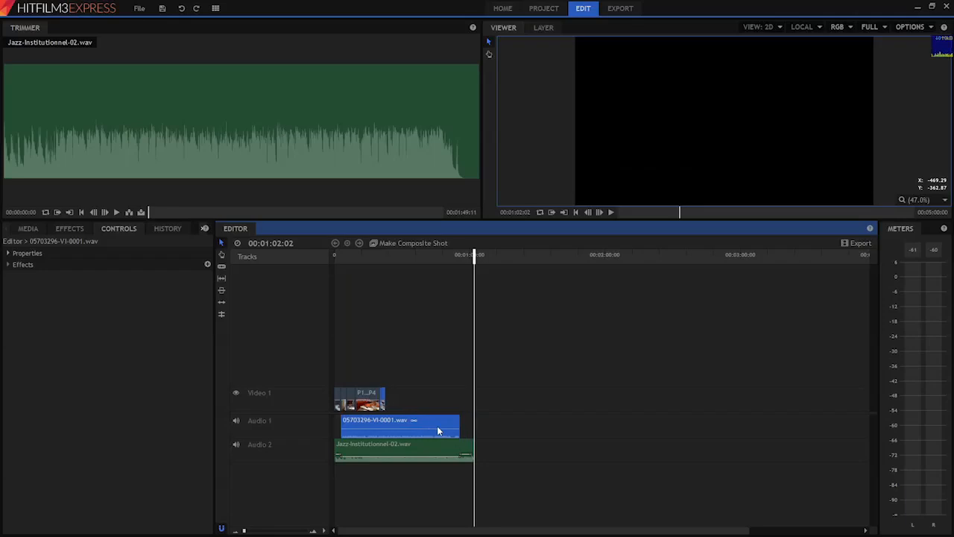
key("ctrl+z")
left_click(400, 402)
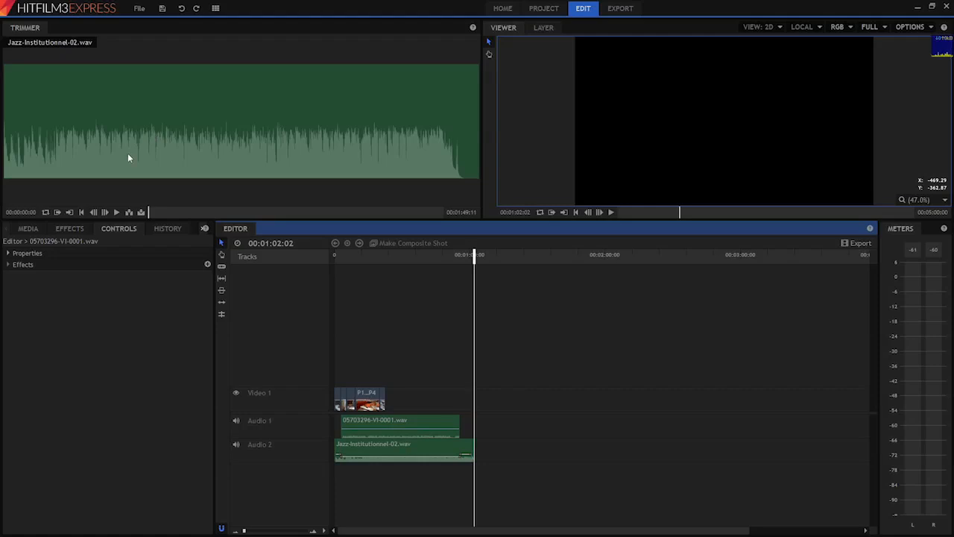
key("alt+Tab")
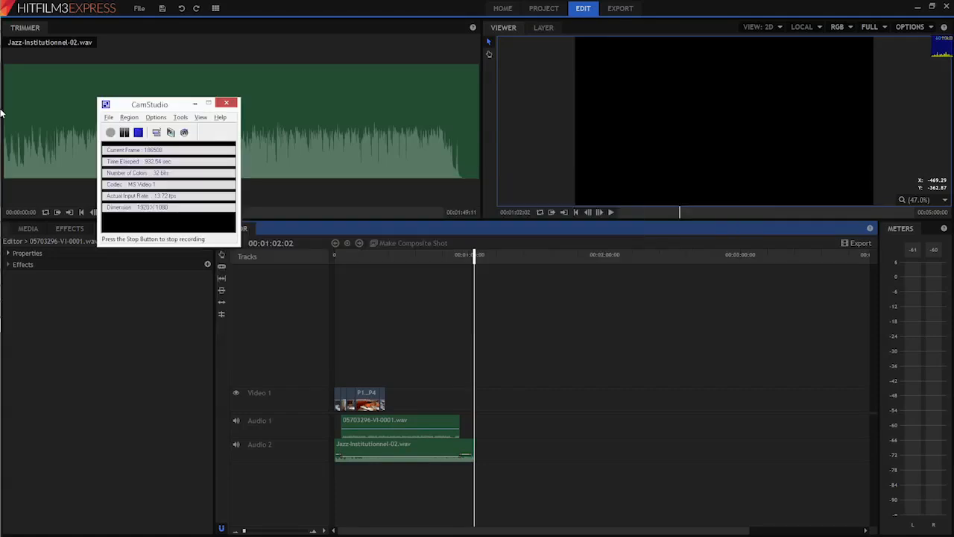